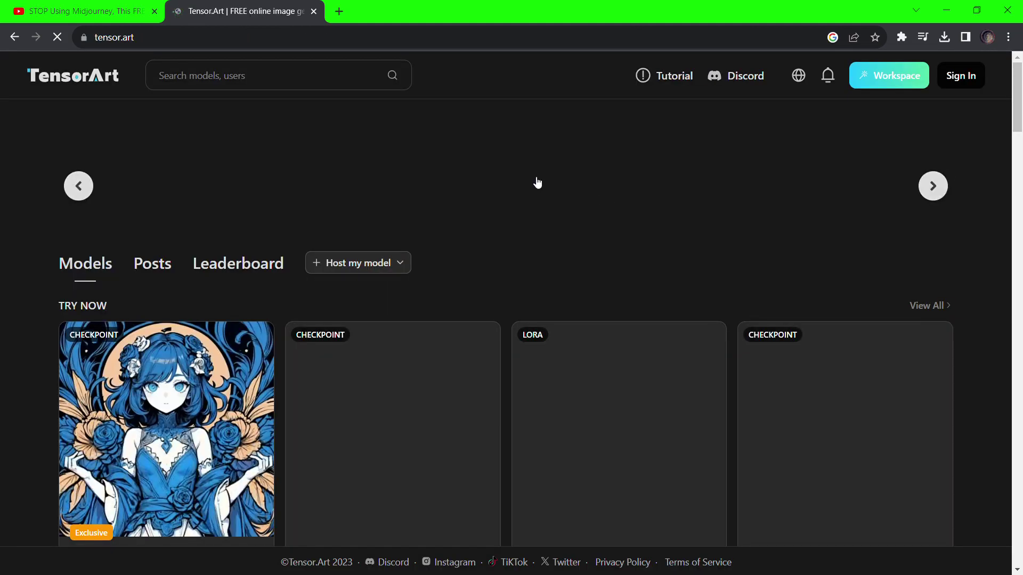
Open the NeverEnding Dream (NED) checkpoint page from the 3D section of the model listing.
scroll(548, 404, "down", 15)
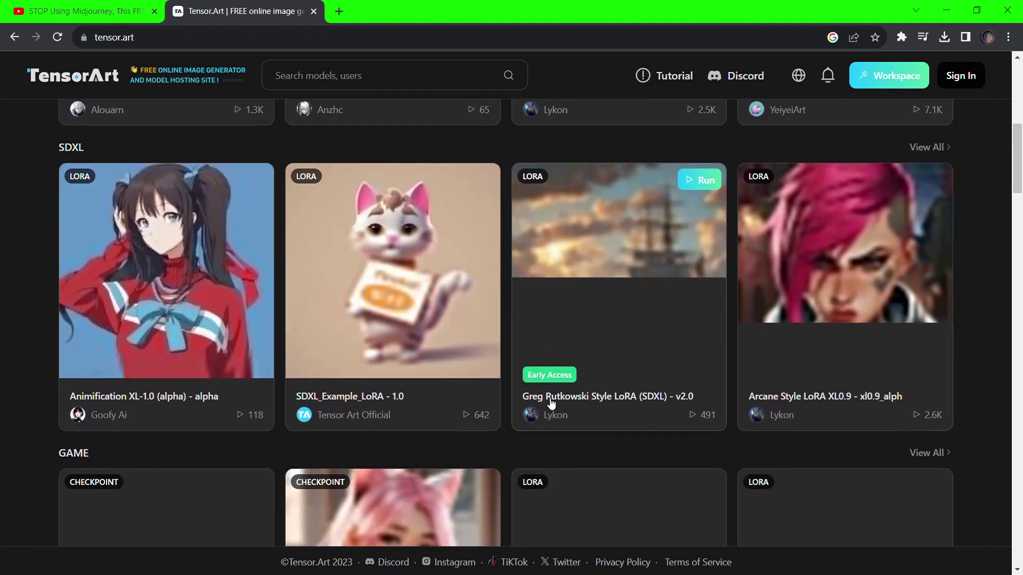
scroll(551, 404, "down", 5)
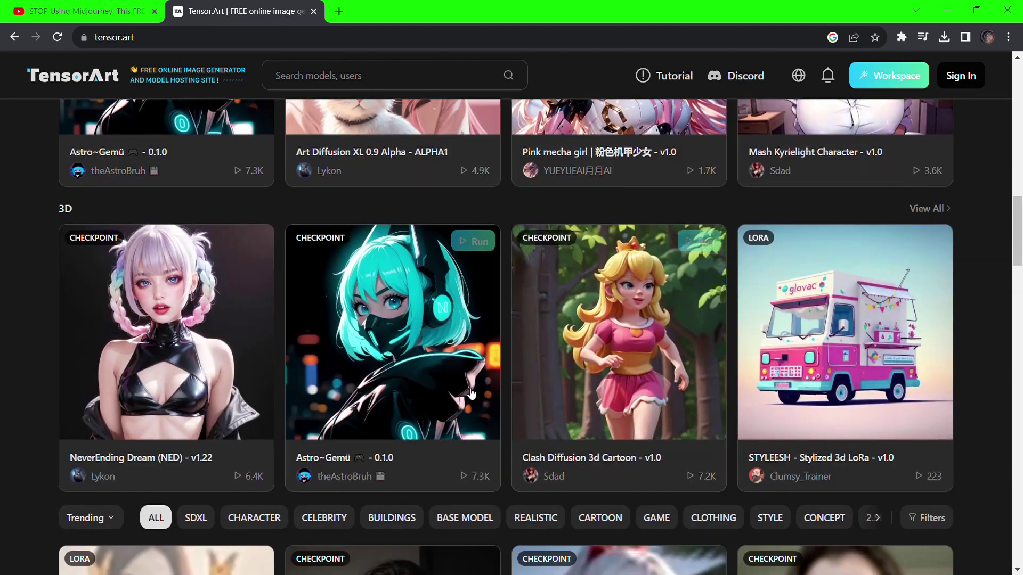
left_click(154, 348)
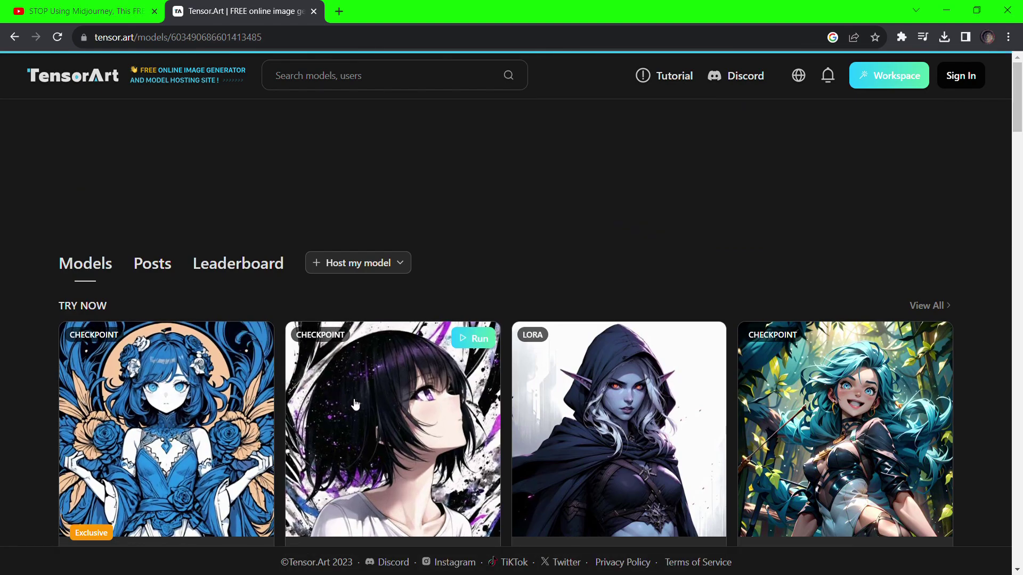
Open the related post showing a girl crouching on a street crossing and start a remix of it.
scroll(400, 437, "down", 8)
scroll(398, 433, "up", 9)
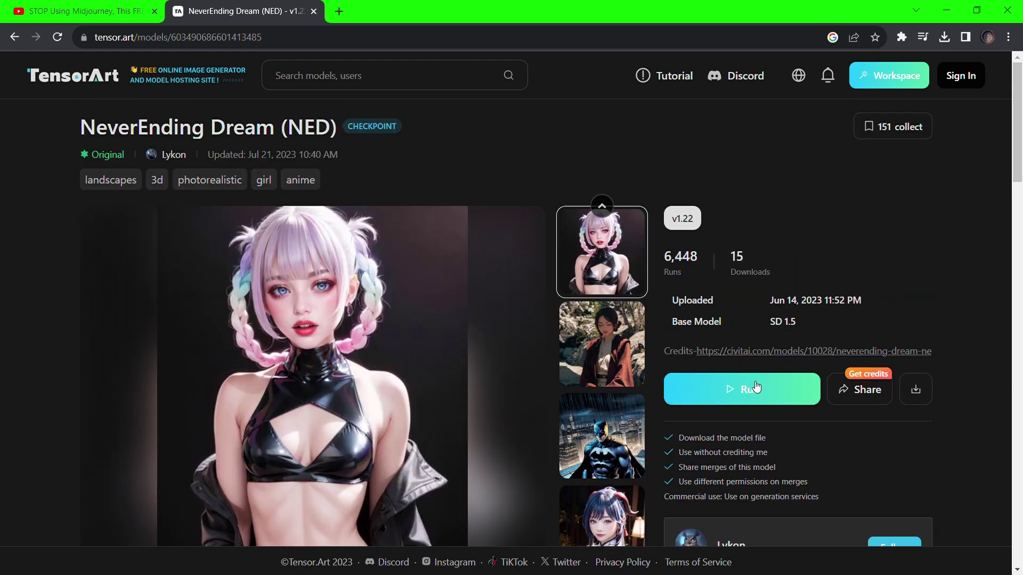
scroll(436, 377, "down", 14)
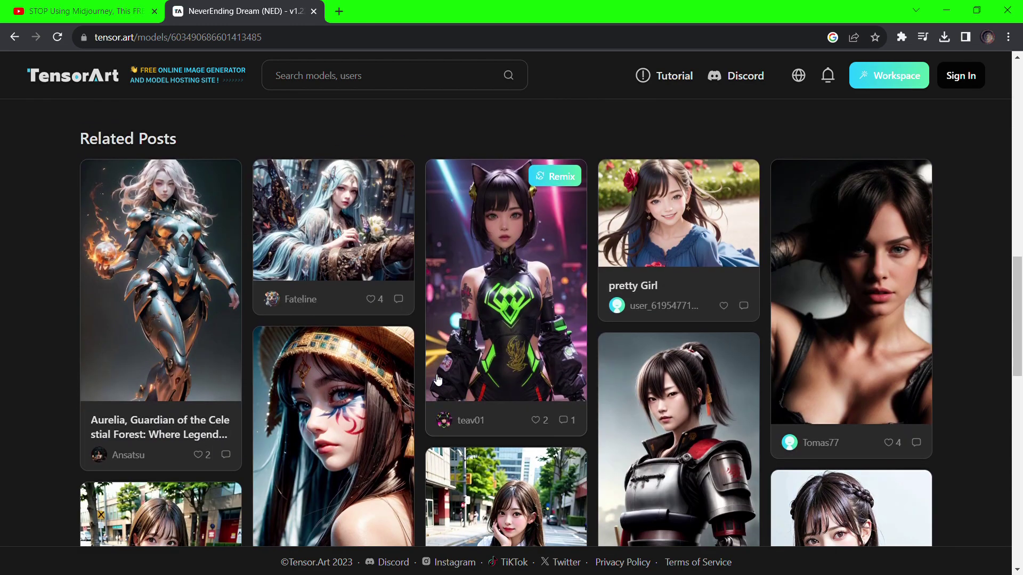
scroll(437, 379, "down", 2)
scroll(531, 429, "down", 2)
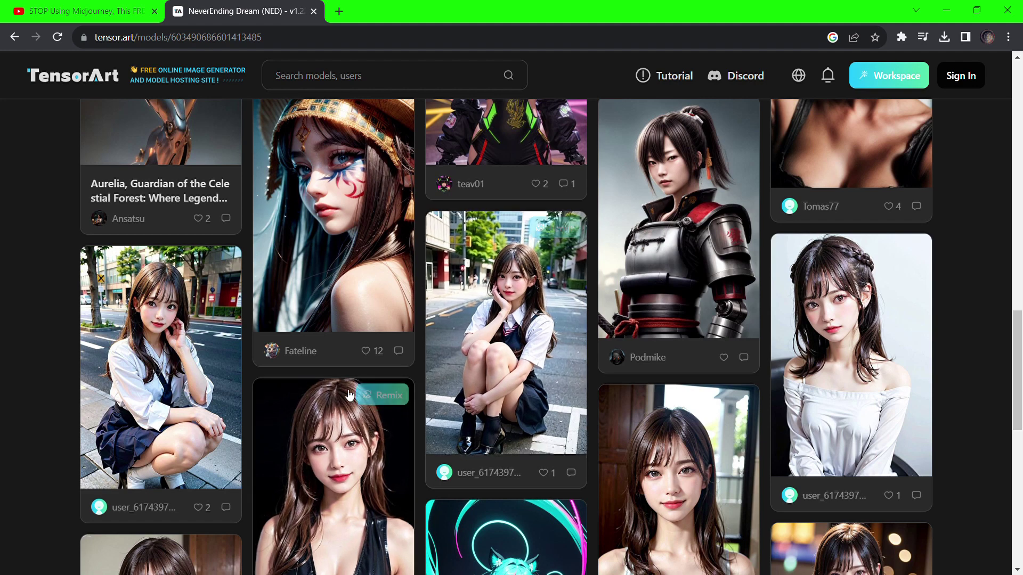
left_click(499, 356)
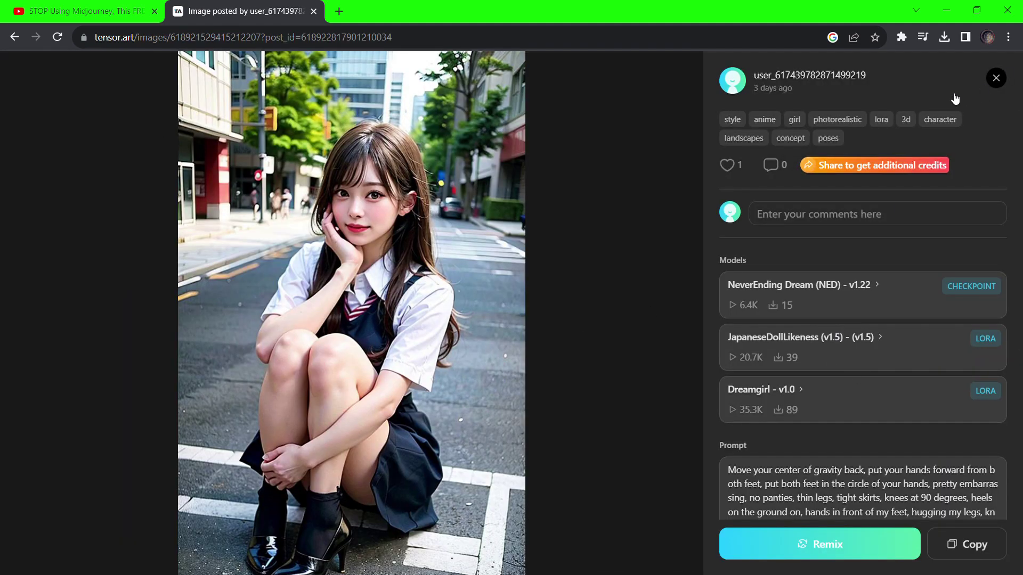
left_click(826, 544)
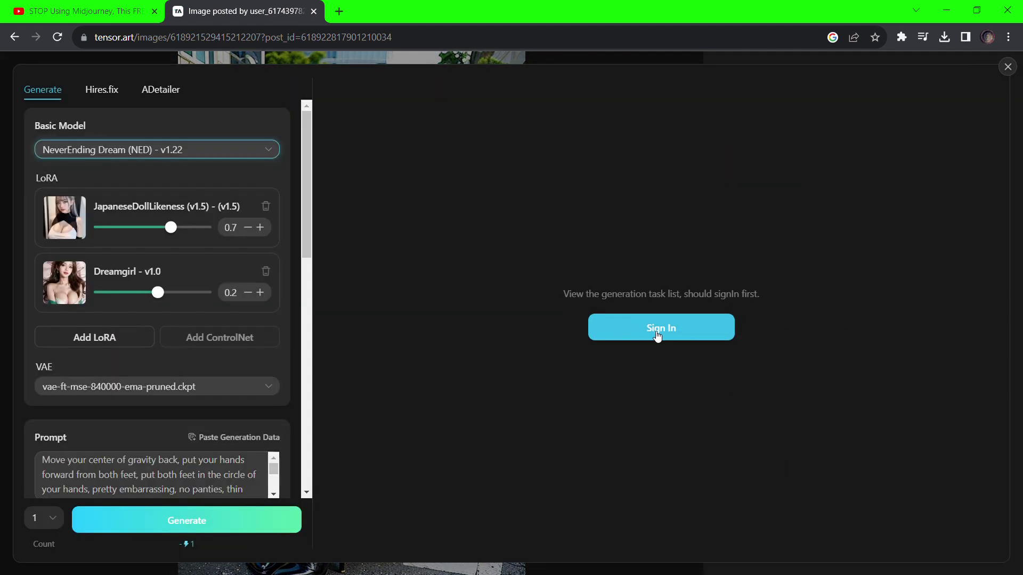
Sign in to TensorArt through Google with the first listed account.
left_click(657, 336)
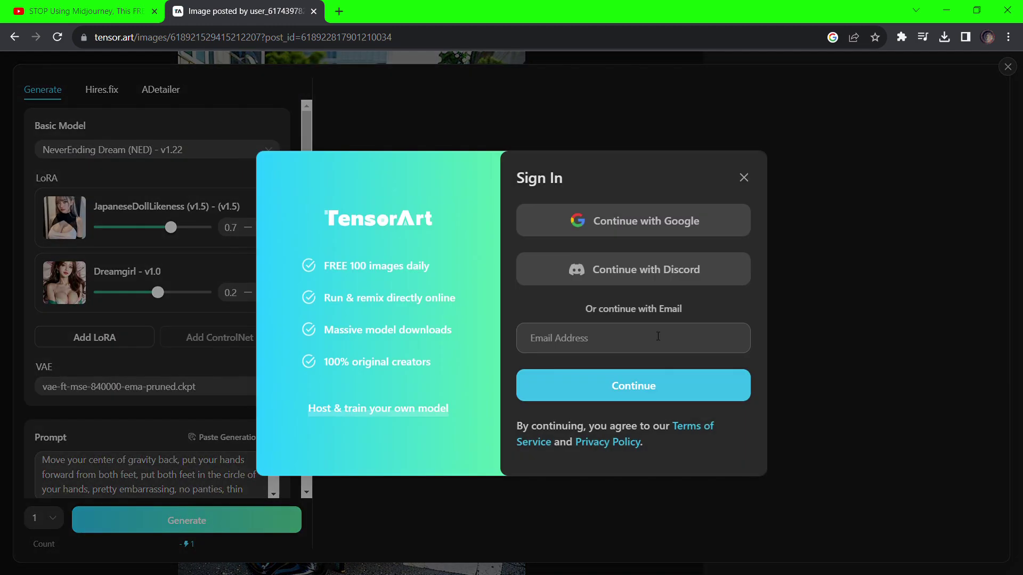
left_click(614, 224)
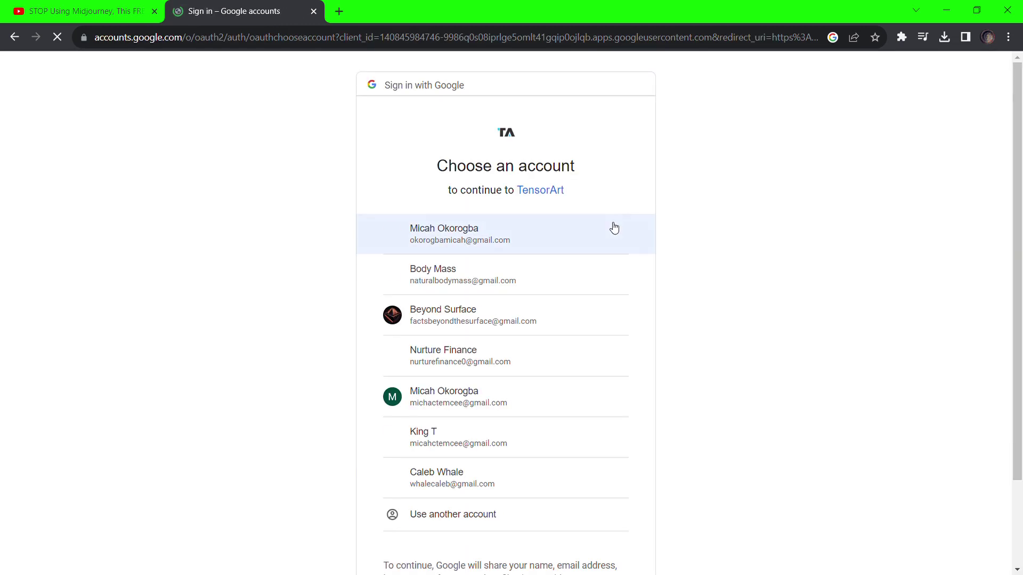
left_click(612, 226)
Replace the default profile nickname with "How To AI In 4 Minutes".
left_click_drag(476, 300, 318, 295)
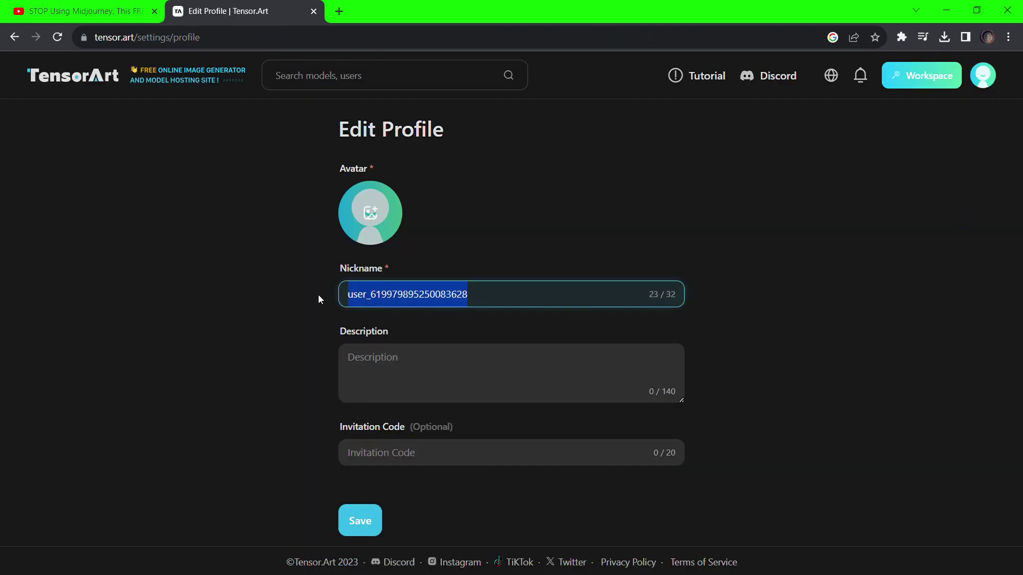
type("How TO")
key("BackSpace")
key("BackSpace")
key("BackSpace")
key("BackSpace")
type("w To AI In 4 Minutes")
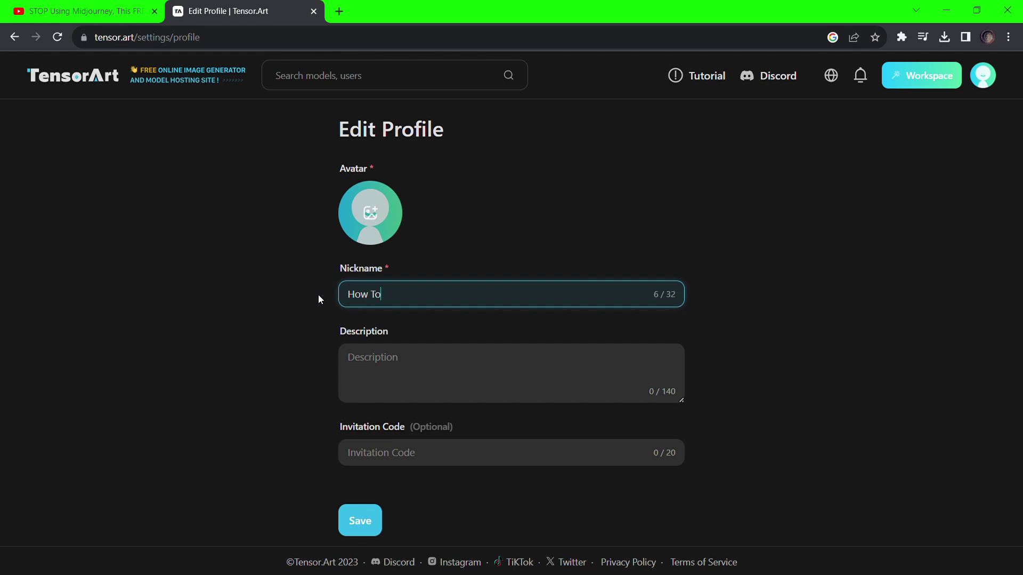
Enter "Tutorials" as the profile description and save the profile.
left_click(389, 360)
type("Tutorials")
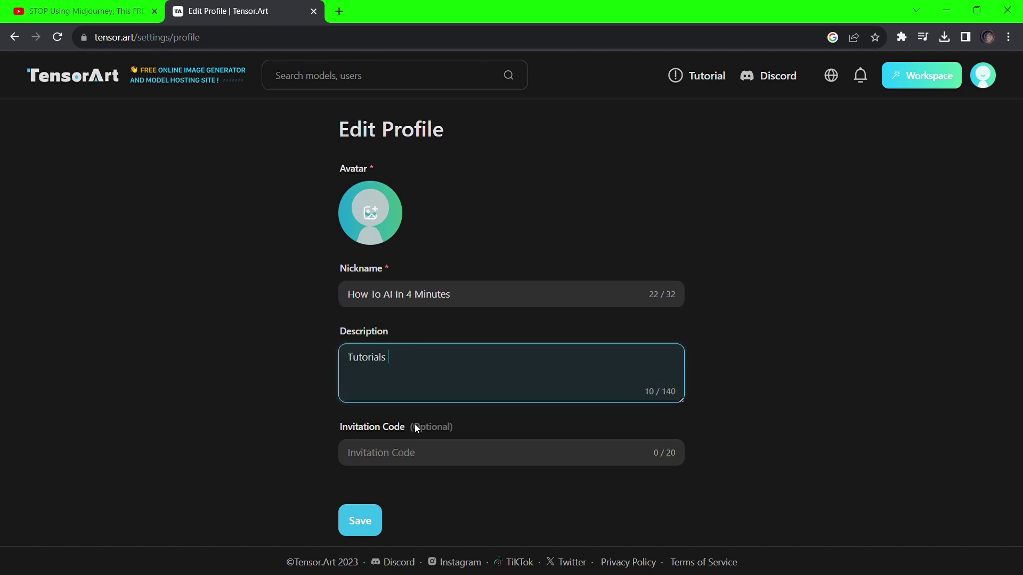
left_click(373, 524)
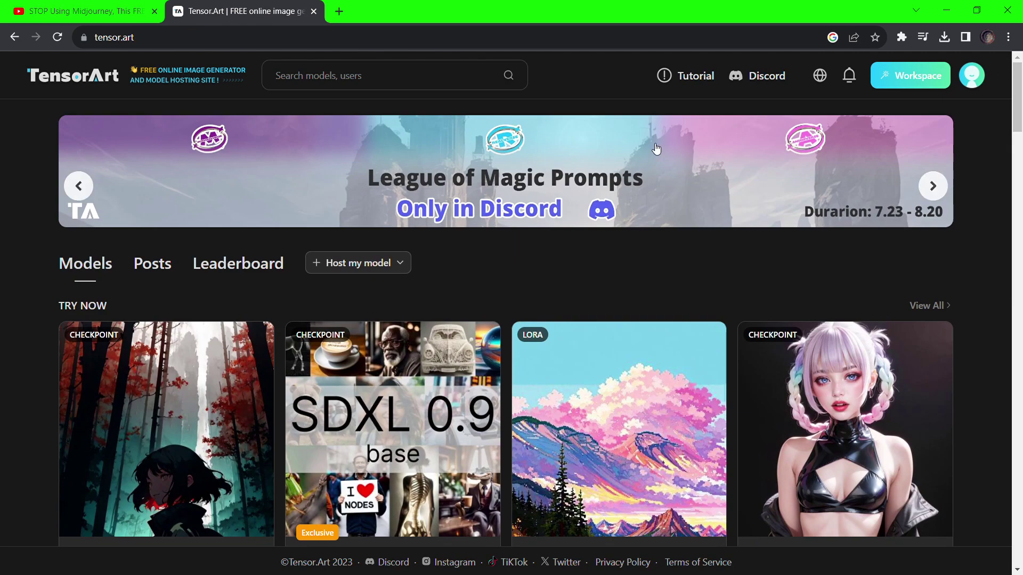
Open the Realistic Vision - v5.0 checkpoint page from the trending models.
scroll(619, 254, "down", 5)
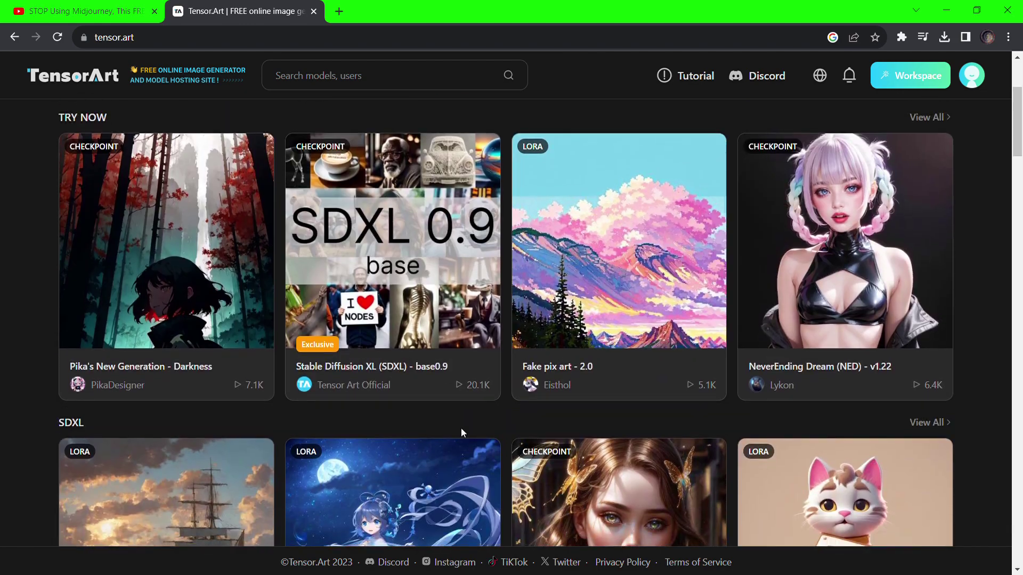
scroll(461, 427, "down", 10)
scroll(673, 317, "down", 2)
scroll(634, 324, "up", 2)
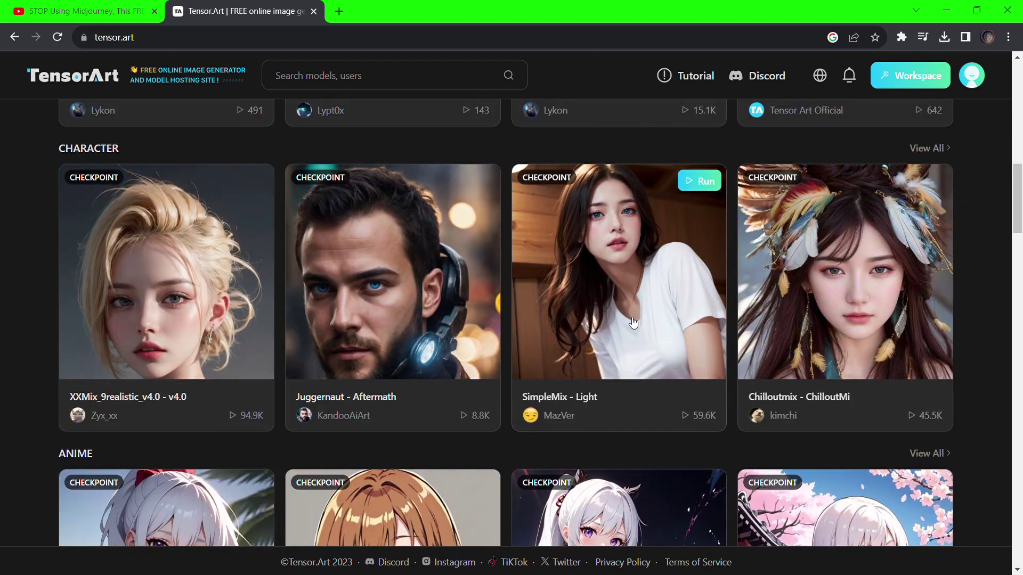
scroll(648, 364, "down", 10)
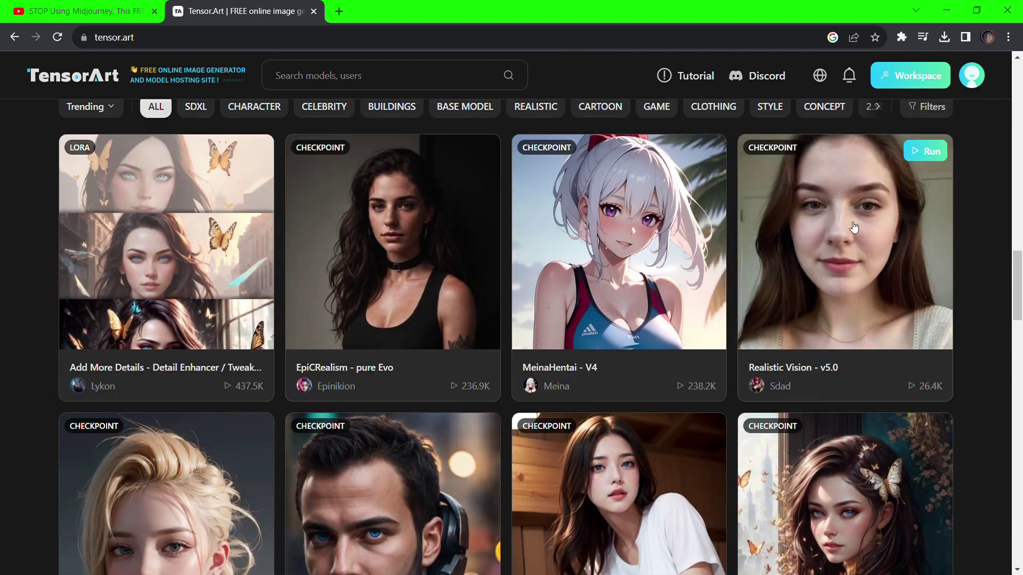
left_click(847, 277)
Look through the sample images on the Realistic Vision model page.
scroll(406, 385, "down", 2)
scroll(406, 385, "up", 1)
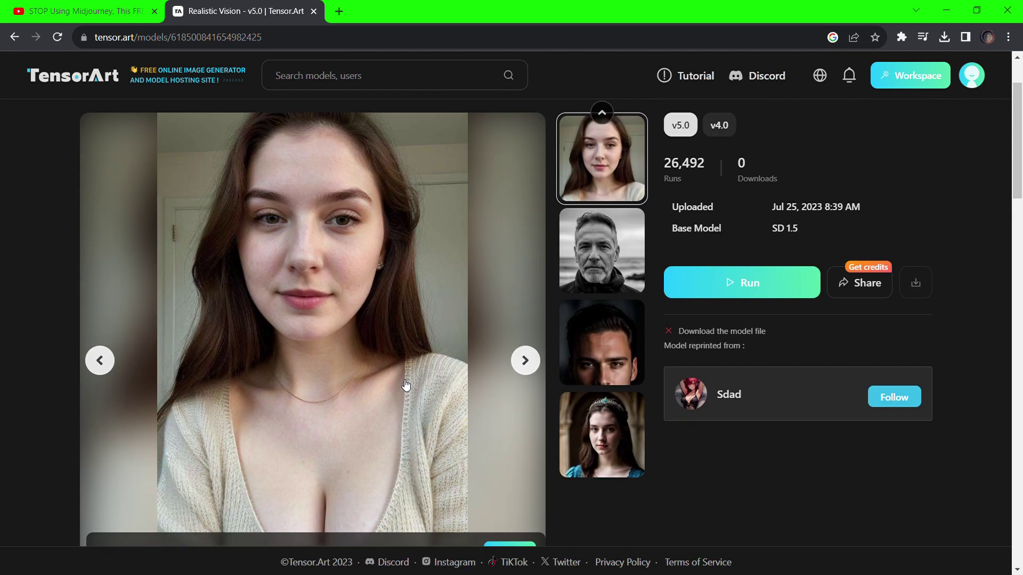
left_click(620, 297)
left_click(607, 362)
left_click(599, 461)
left_click(526, 381)
scroll(421, 346, "down", 1)
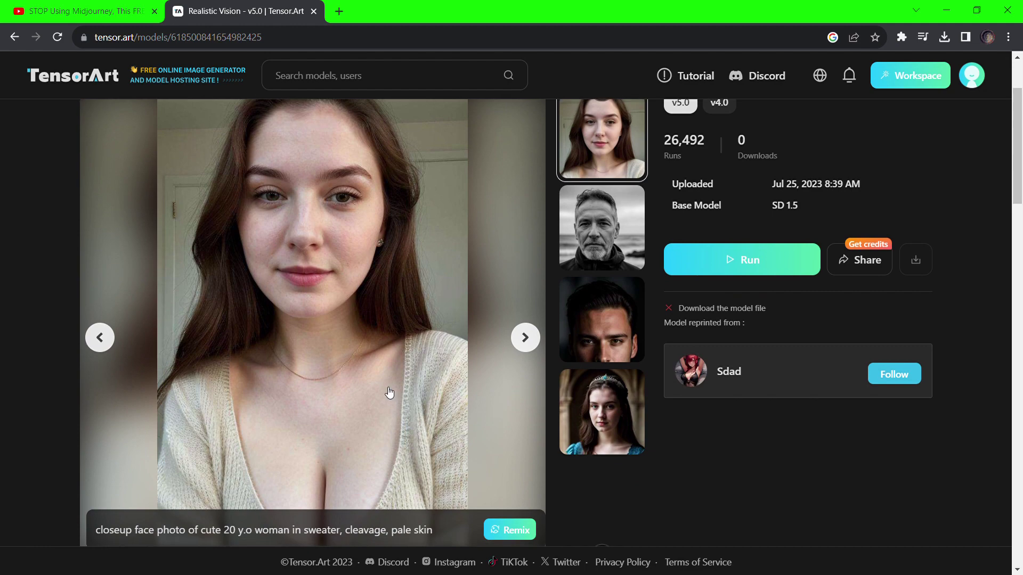
Remix the sample image of the woman in a sweater using the recommended generation data.
scroll(373, 369, "down", 2)
left_click(510, 356)
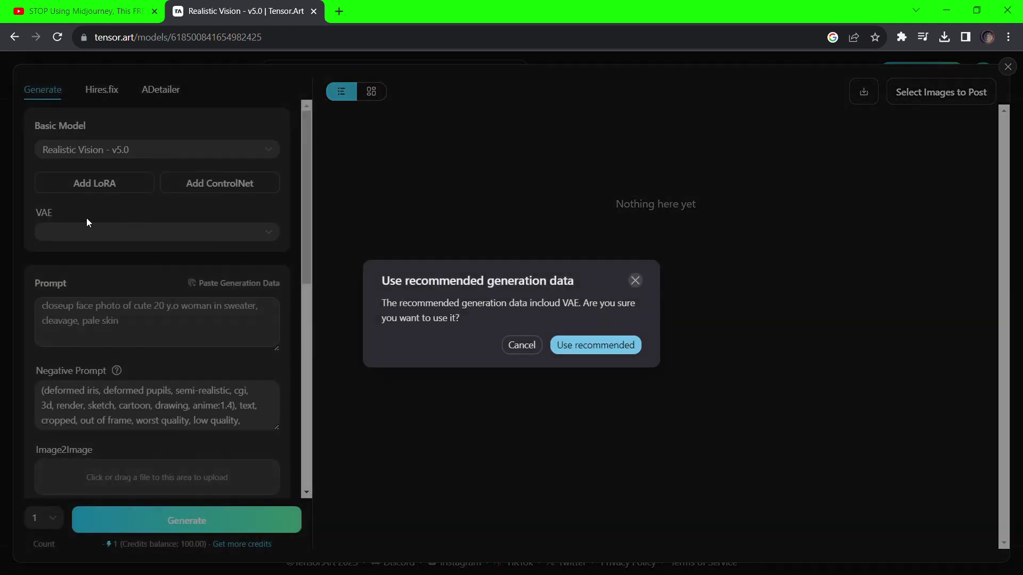
left_click(583, 346)
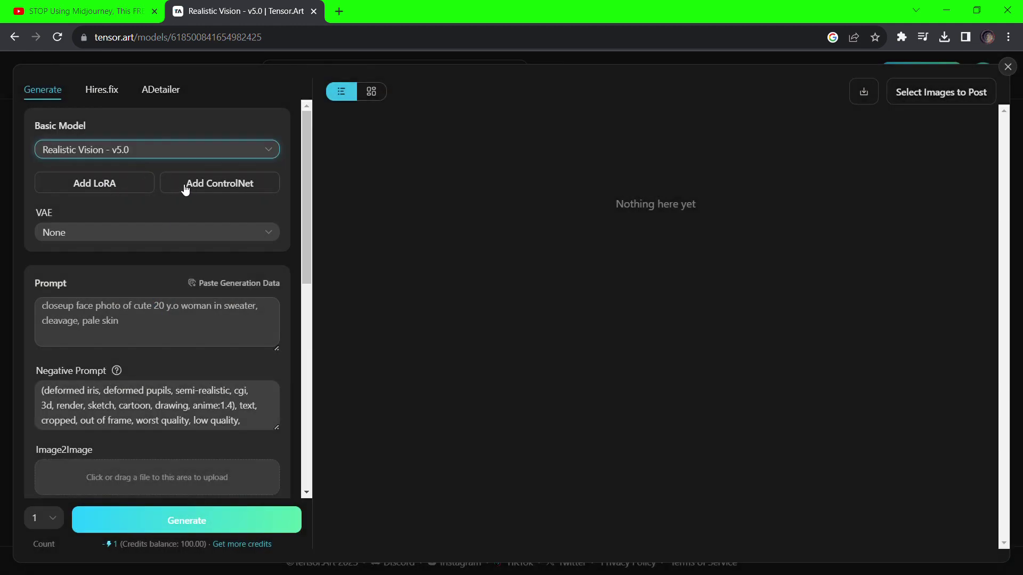
Look through the available VAE options without changing the selection.
left_click(218, 233)
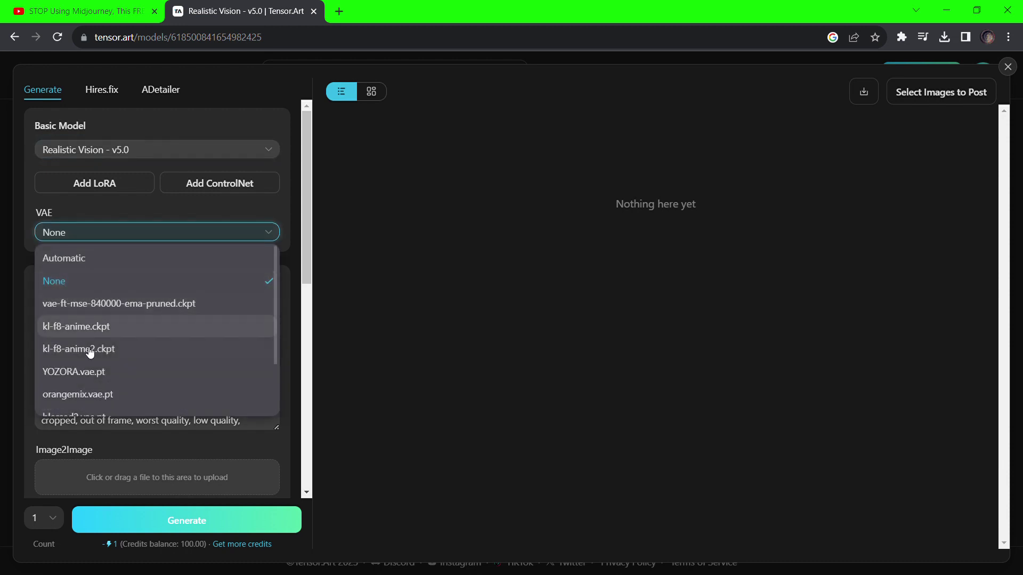
scroll(82, 384, "down", 2)
scroll(80, 373, "up", 2)
left_click(178, 218)
Replace "sweater" in the prompt with "a purple dress".
left_click(123, 322)
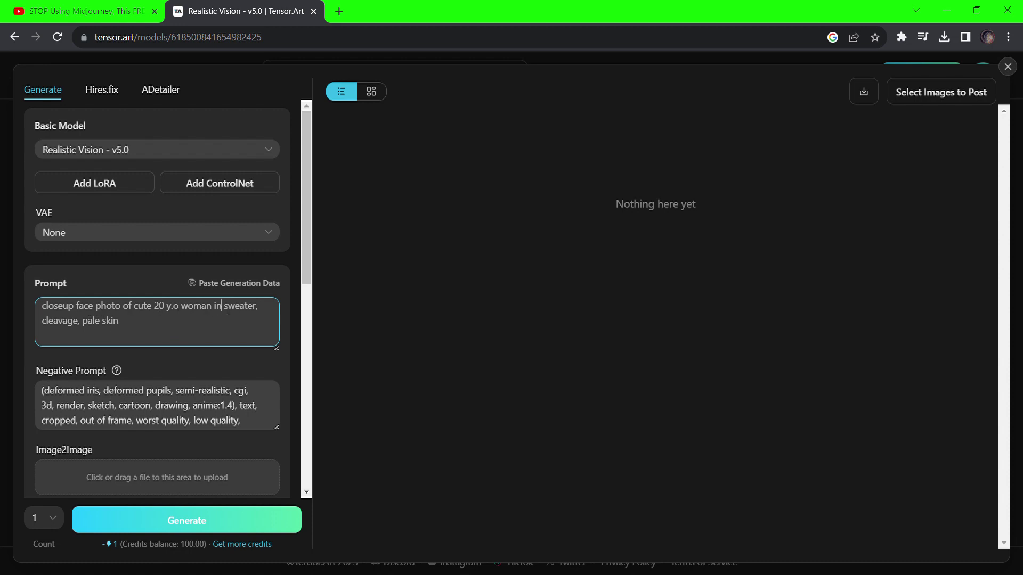
type("a purple dress")
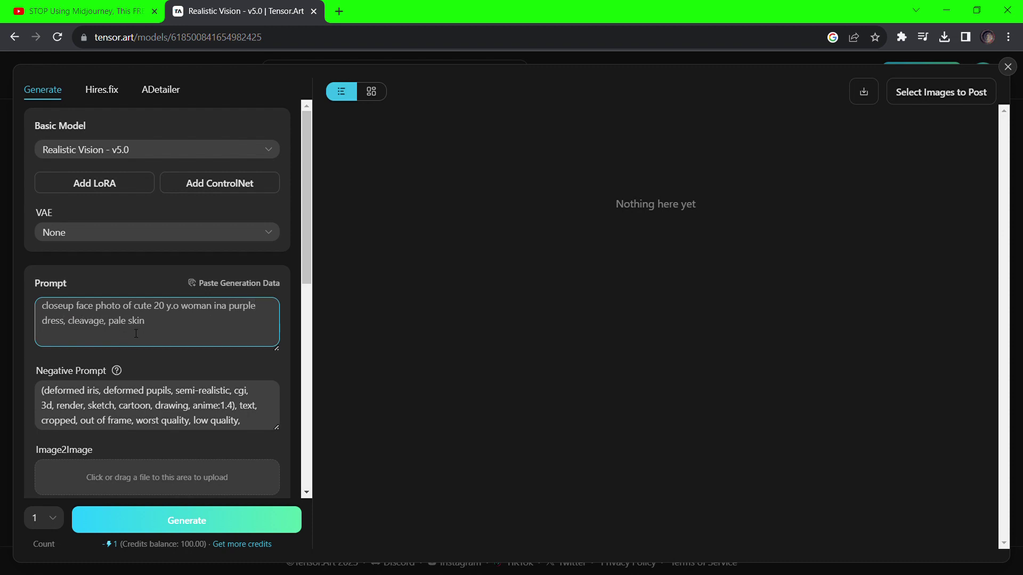
Read through the negative prompt, then examine the aspect ratio, sampling method and other generation settings.
scroll(124, 405, "down", 5)
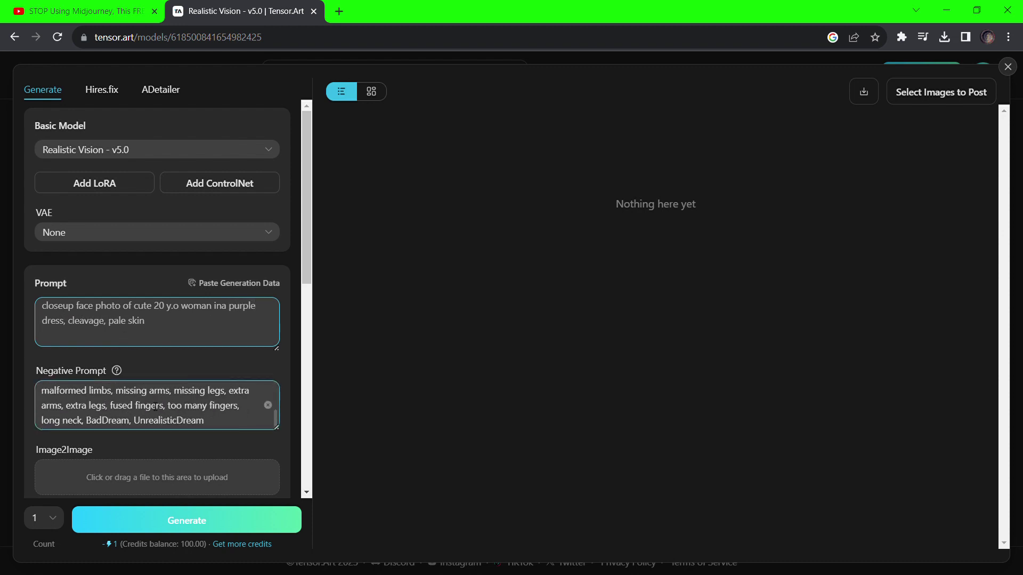
scroll(107, 397, "up", 6)
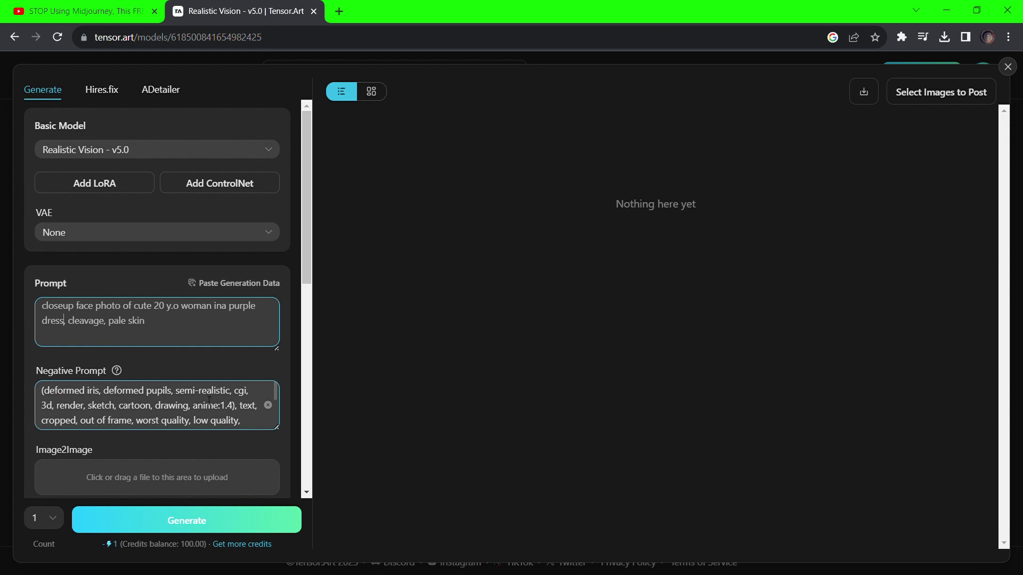
scroll(155, 407, "down", 4)
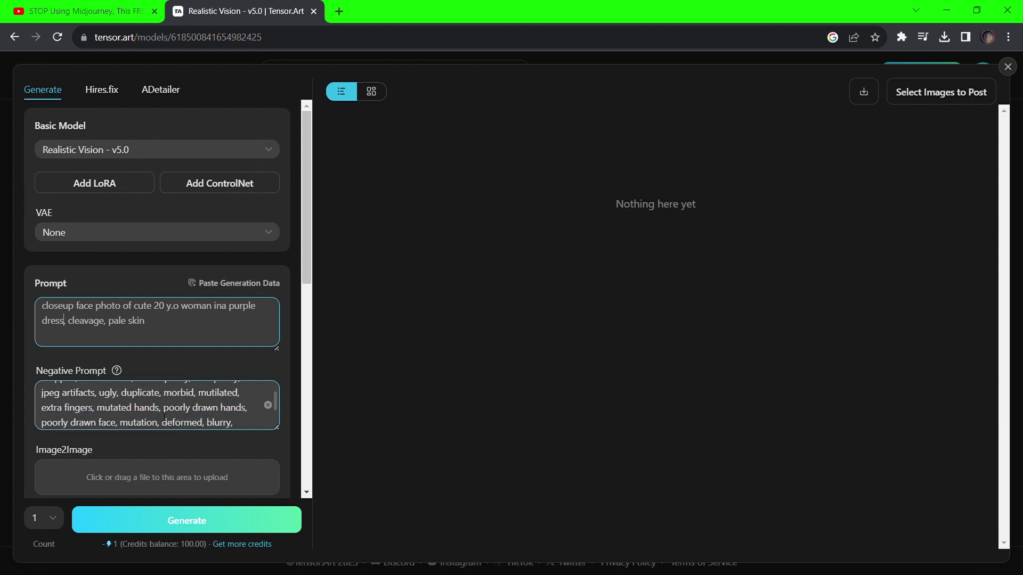
scroll(166, 402, "down", 2)
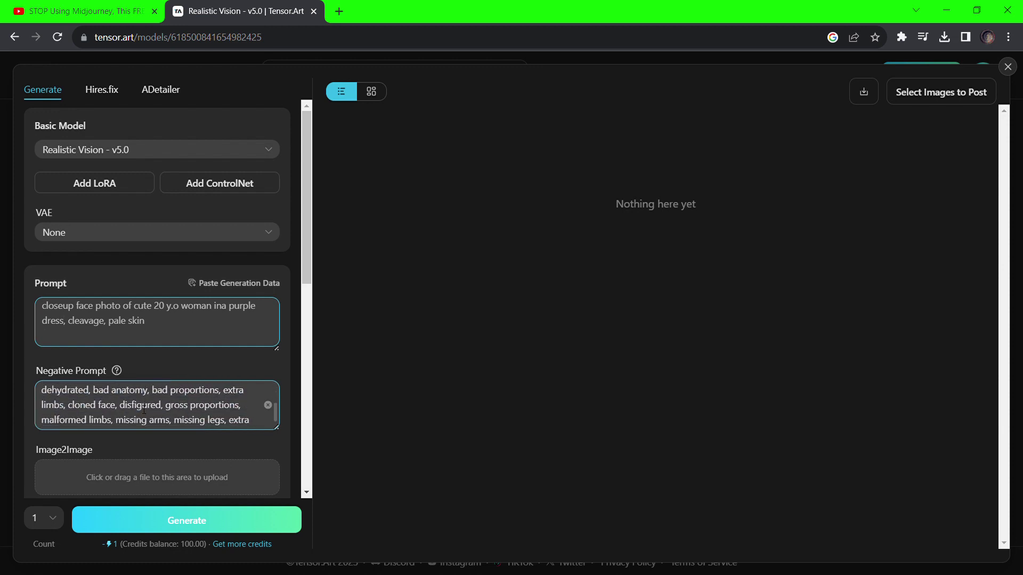
scroll(187, 415, "down", 8)
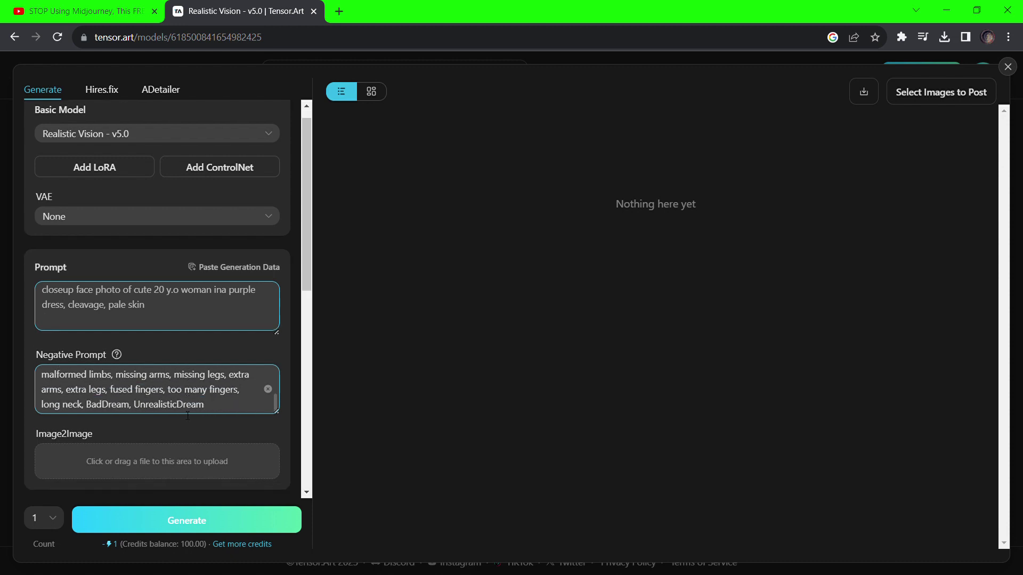
scroll(139, 372, "down", 1)
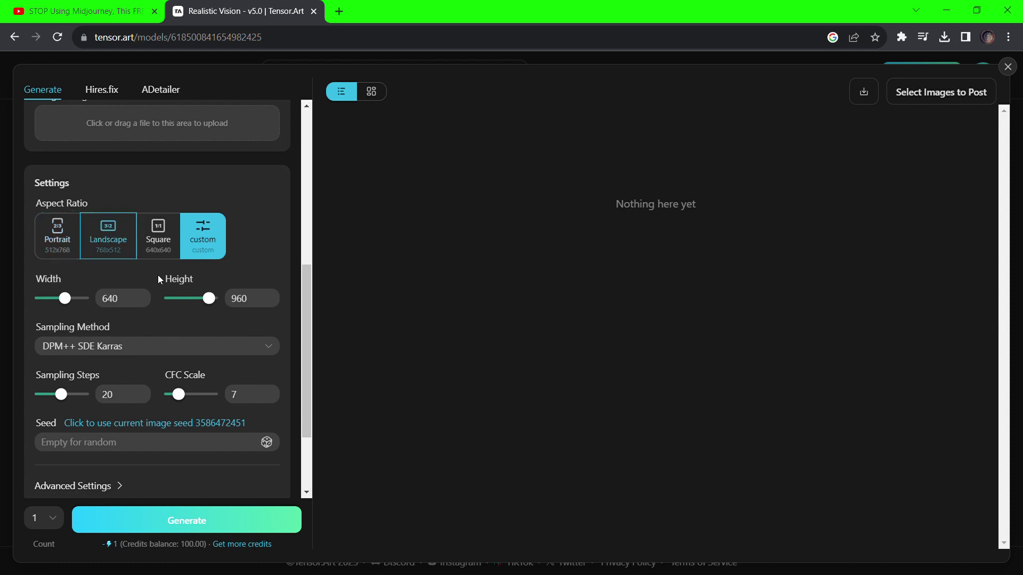
left_click(263, 347)
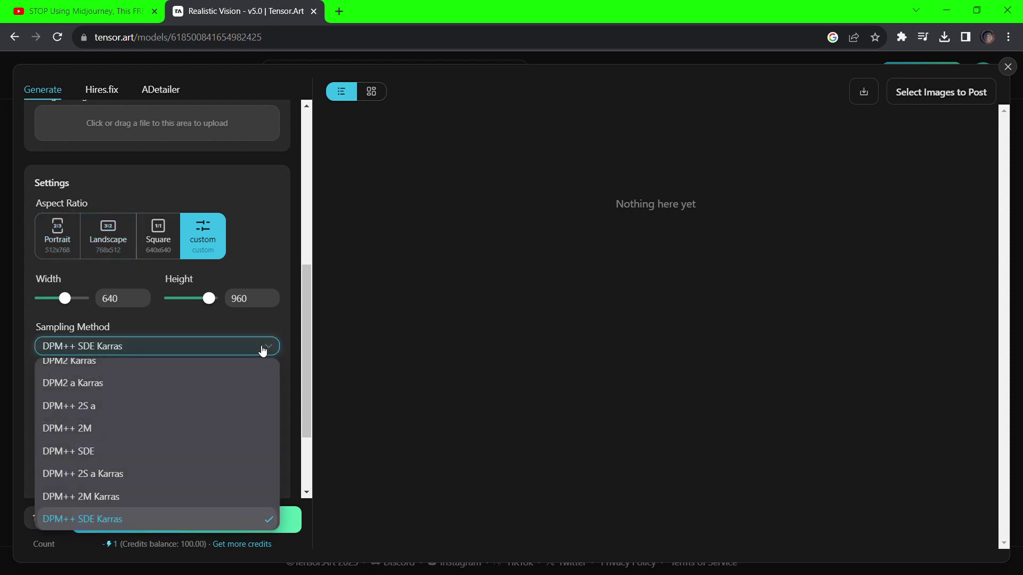
left_click(282, 246)
scroll(158, 379, "down", 2)
scroll(116, 383, "down", 1)
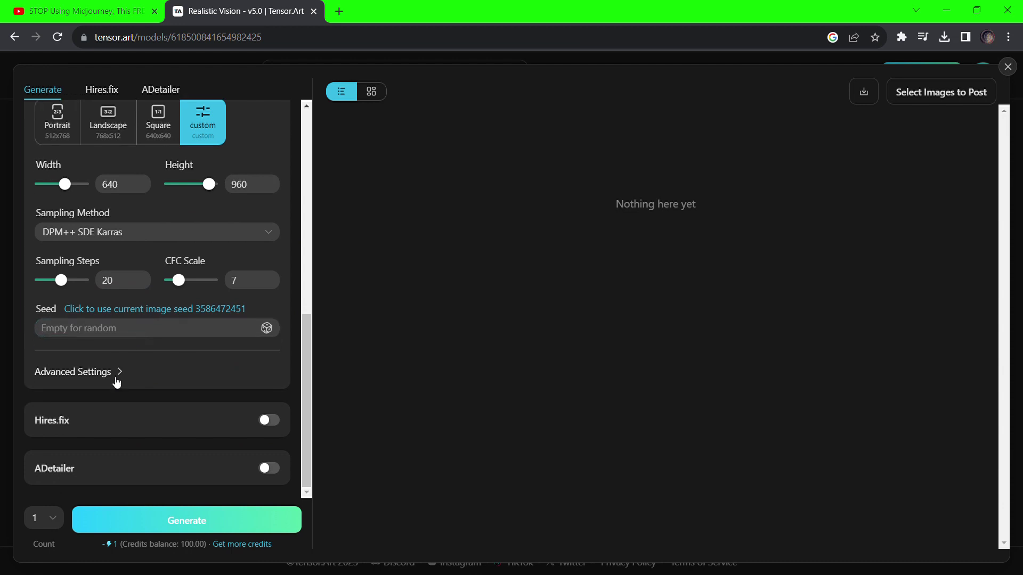
Temporarily enable Hires.fix and ADetailer to examine the available upscalers and the ADetailer settings.
left_click(269, 420)
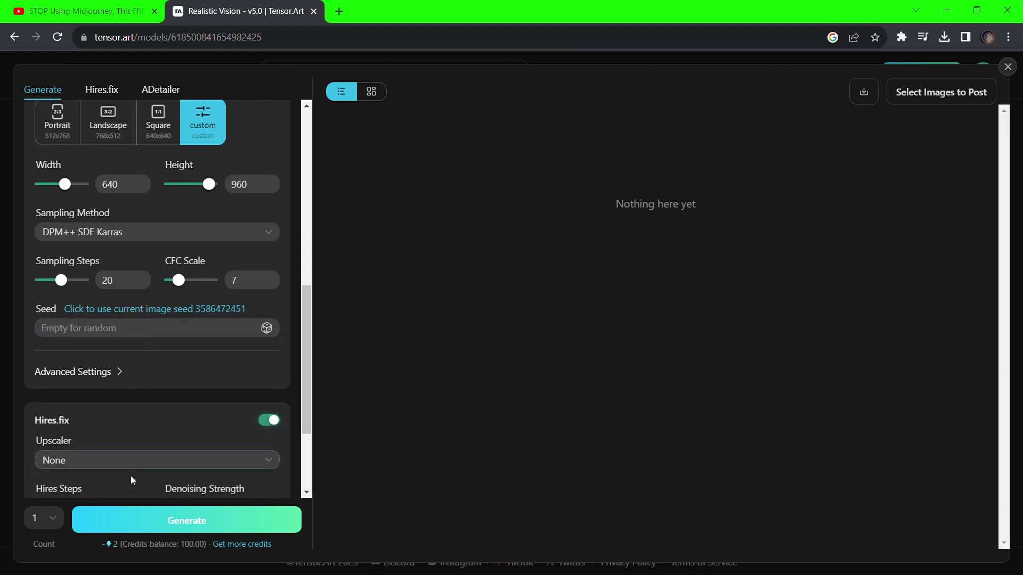
scroll(130, 475, "down", 1)
left_click(171, 400)
scroll(118, 317, "down", 2)
scroll(116, 315, "down", 2)
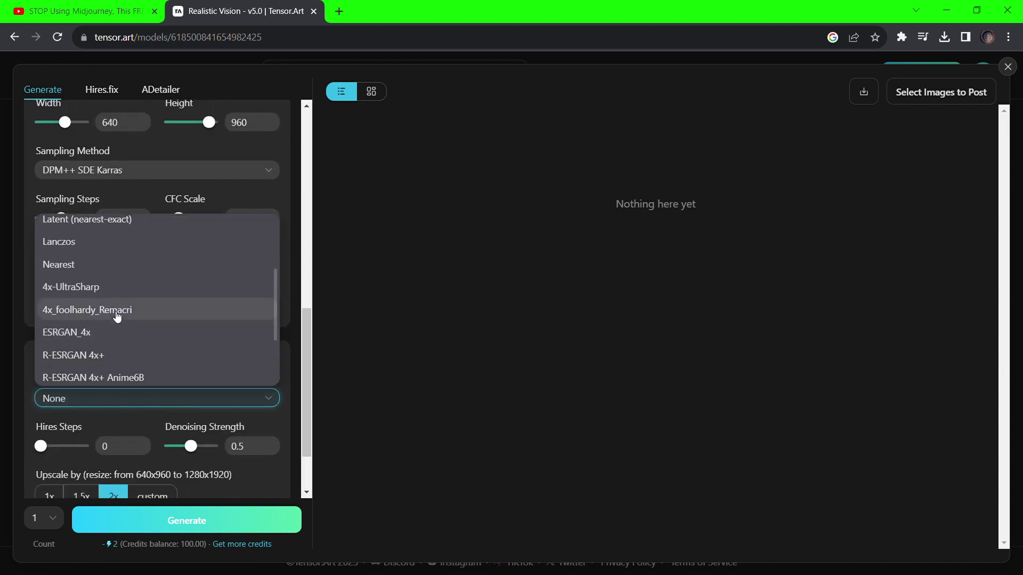
scroll(86, 332, "down", 3)
scroll(117, 381, "up", 5)
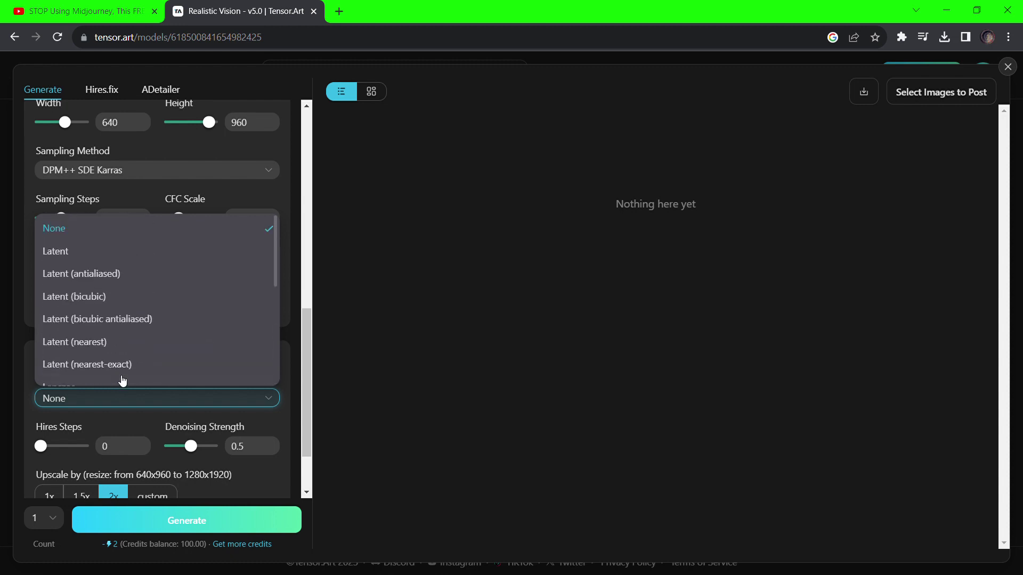
left_click(276, 199)
left_click(272, 360)
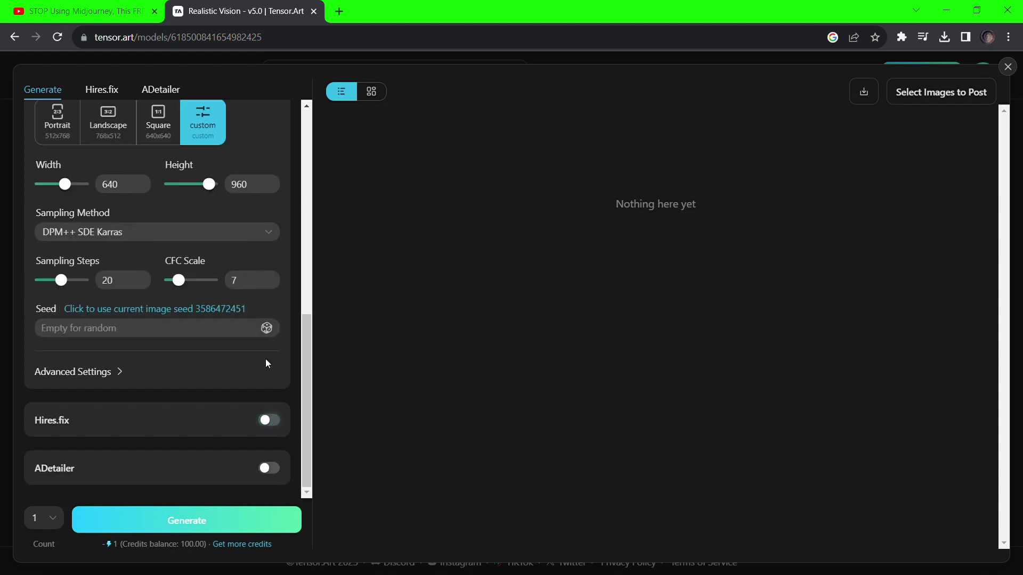
left_click(269, 468)
scroll(123, 423, "down", 5)
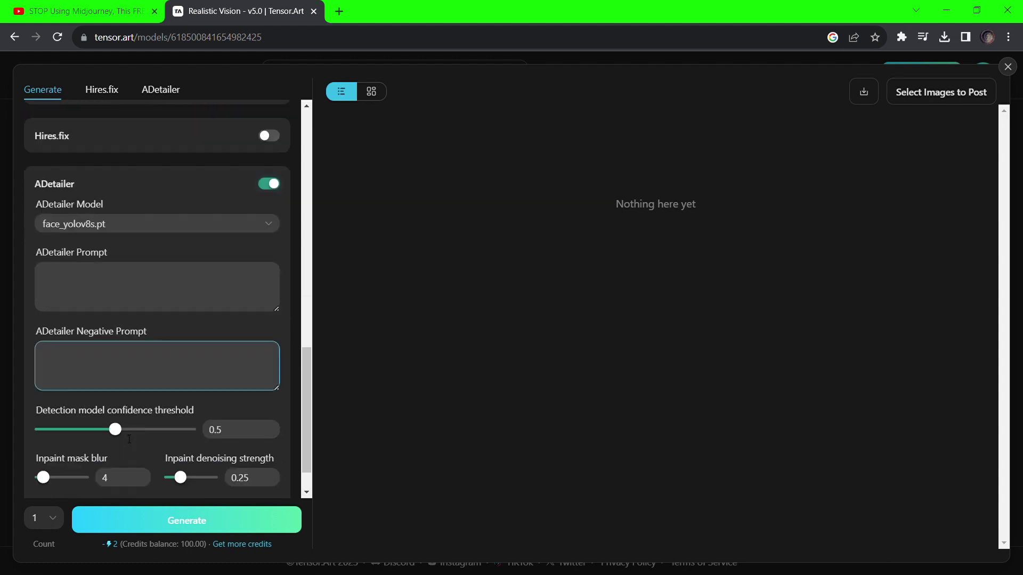
Generate the image of the woman in a purple dress and open the result at full size.
left_click(186, 520)
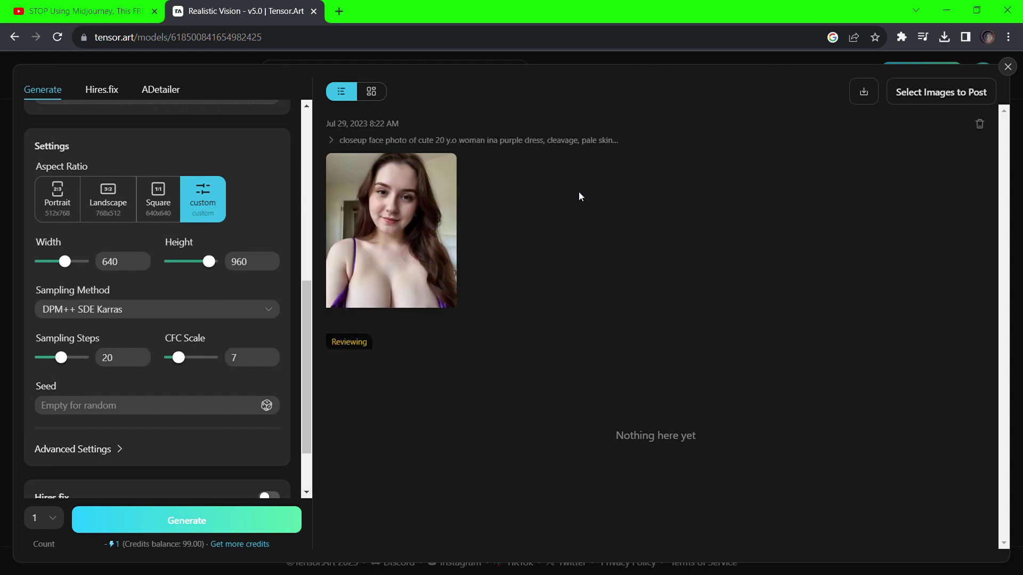
left_click(414, 261)
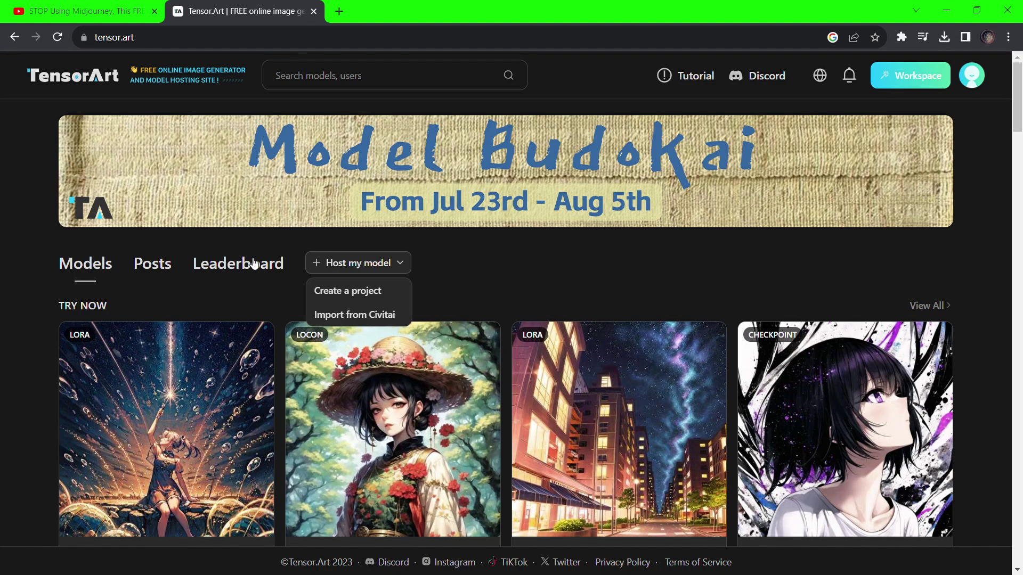
Browse the community posts and view the night city skyline image and the snowy wolf image with its generation details.
left_click(159, 266)
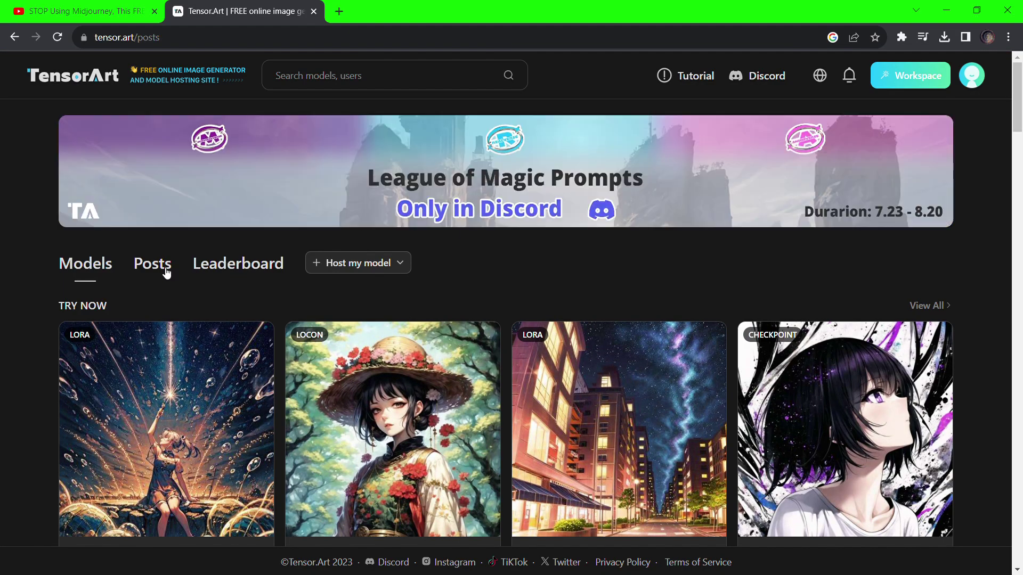
scroll(405, 414, "down", 2)
scroll(406, 414, "down", 6)
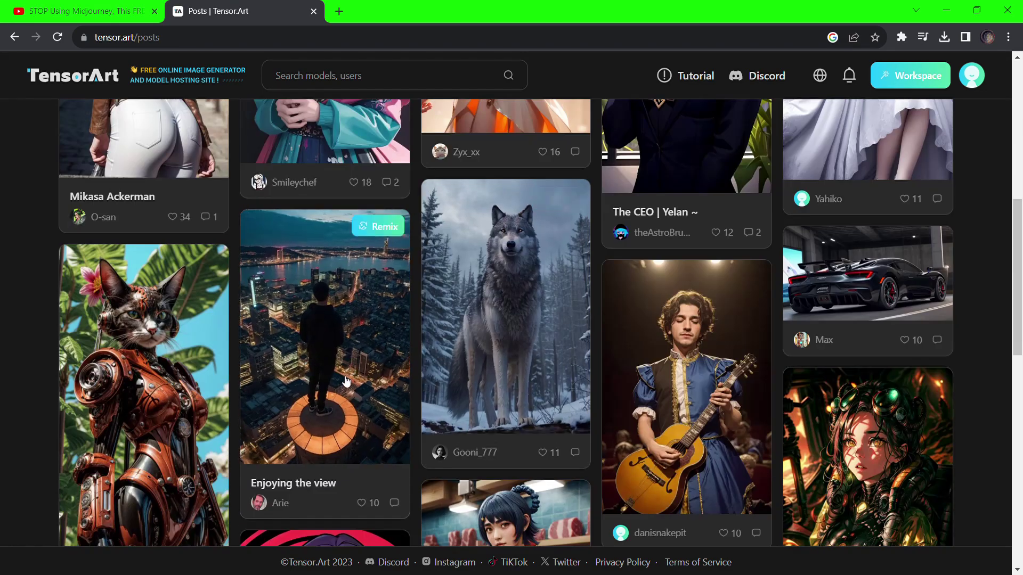
scroll(354, 387, "down", 1)
left_click(354, 386)
left_click(14, 37)
left_click(482, 332)
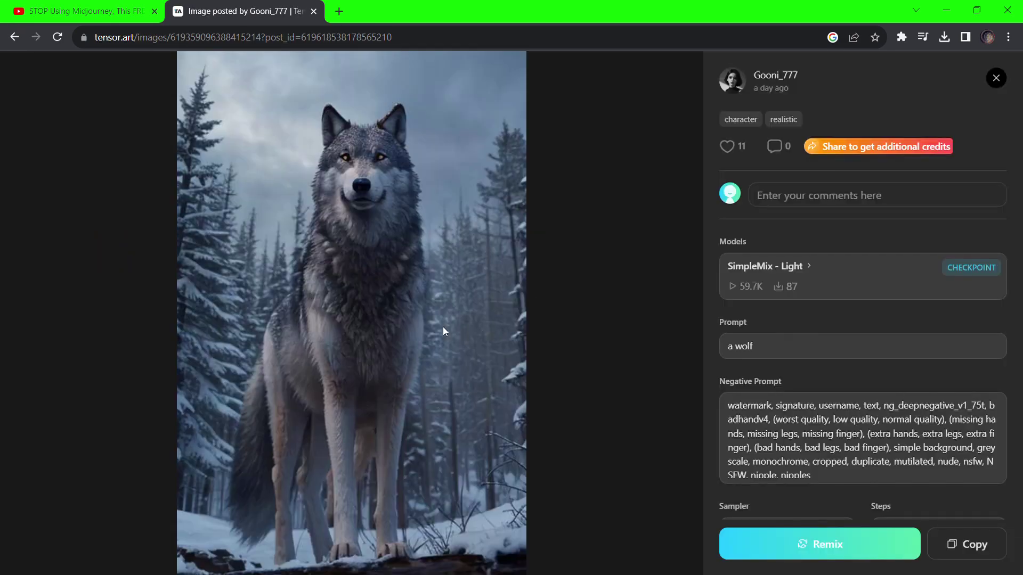
key("Escape")
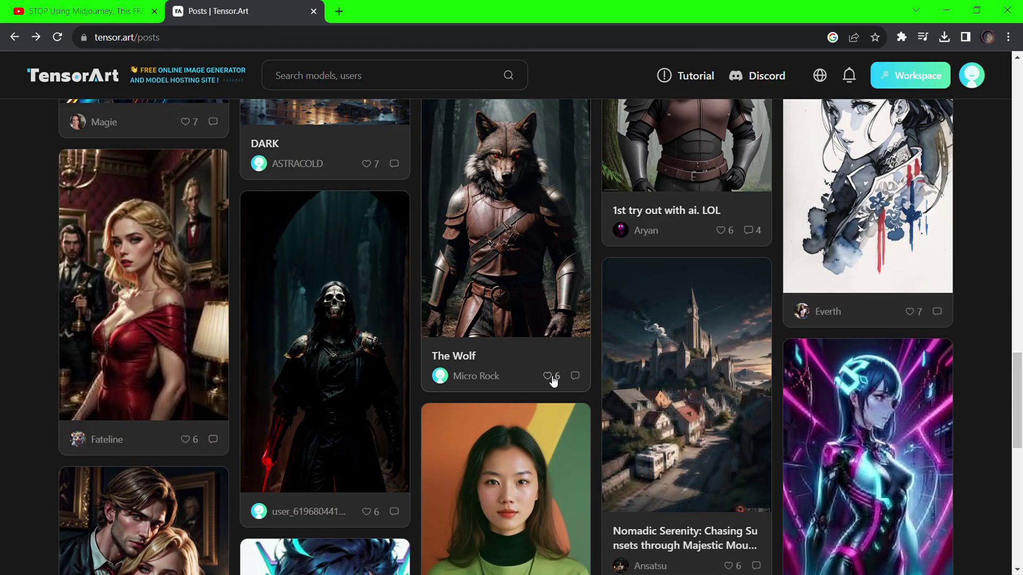
View the details of the posts showing a woman in green, a woman walking on a street and a woman in a wide-brimmed hat.
scroll(548, 378, "down", 3)
left_click(524, 385)
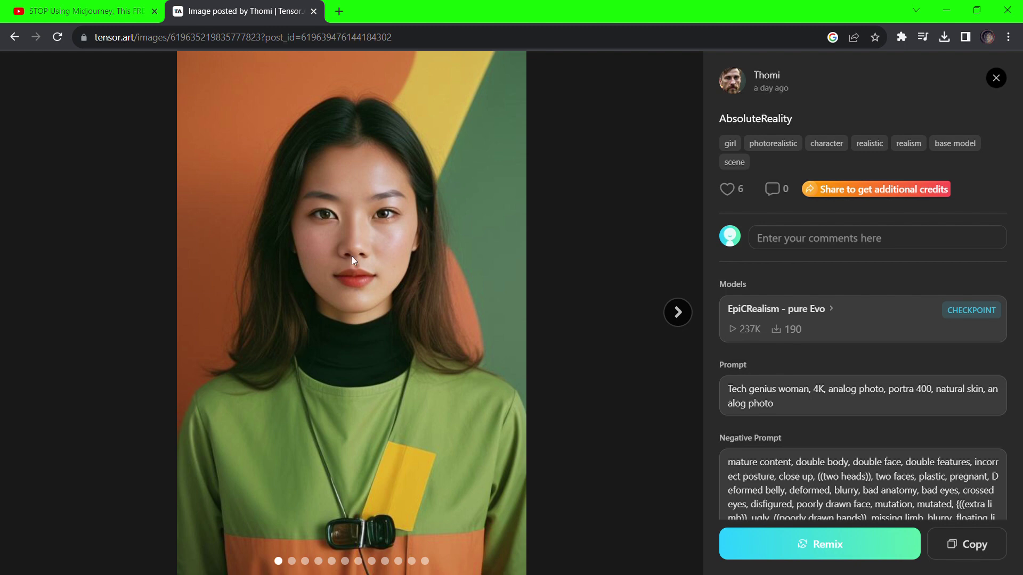
key("Escape")
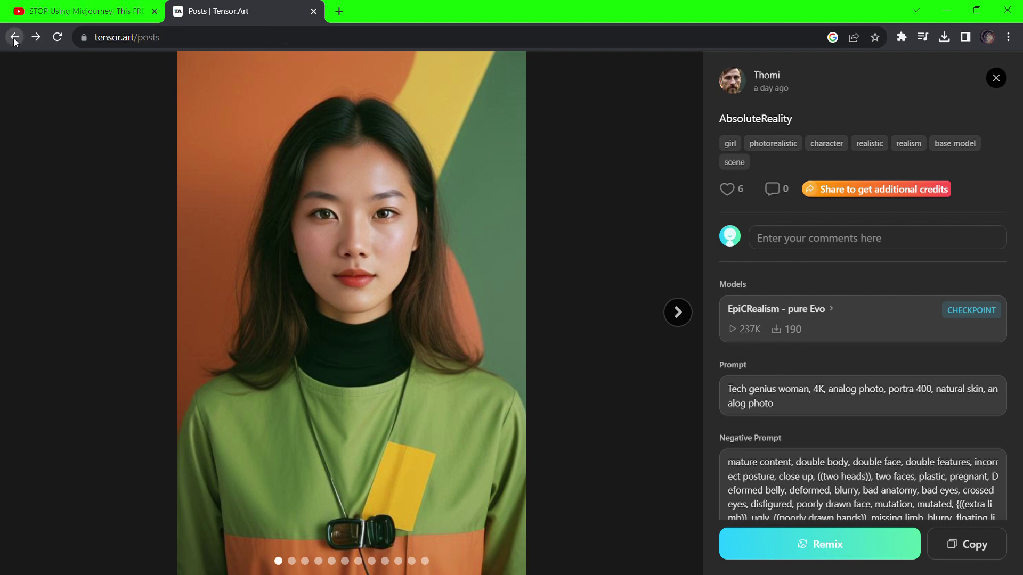
left_click(487, 430)
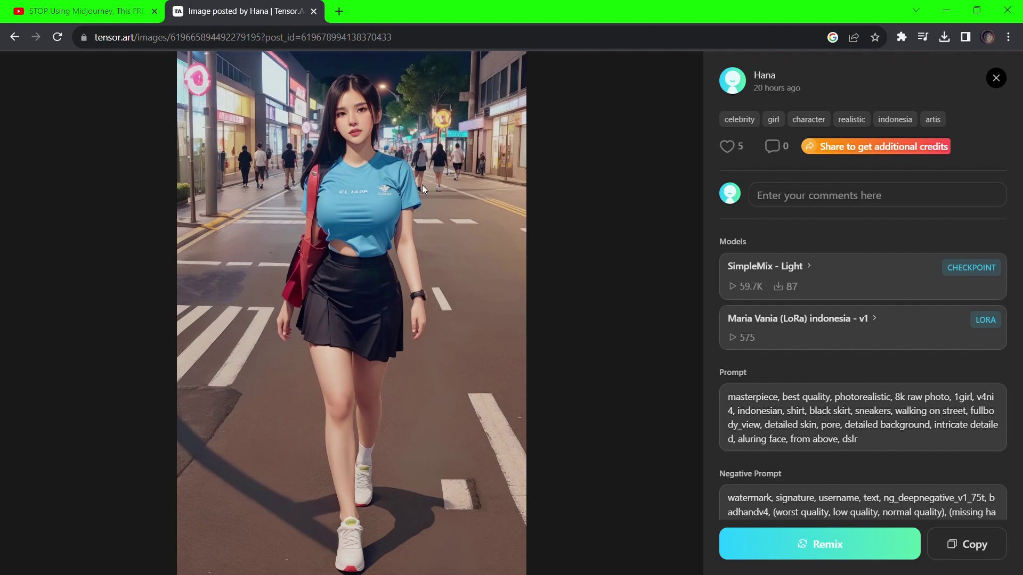
left_click(15, 37)
scroll(583, 376, "down", 5)
left_click(699, 337)
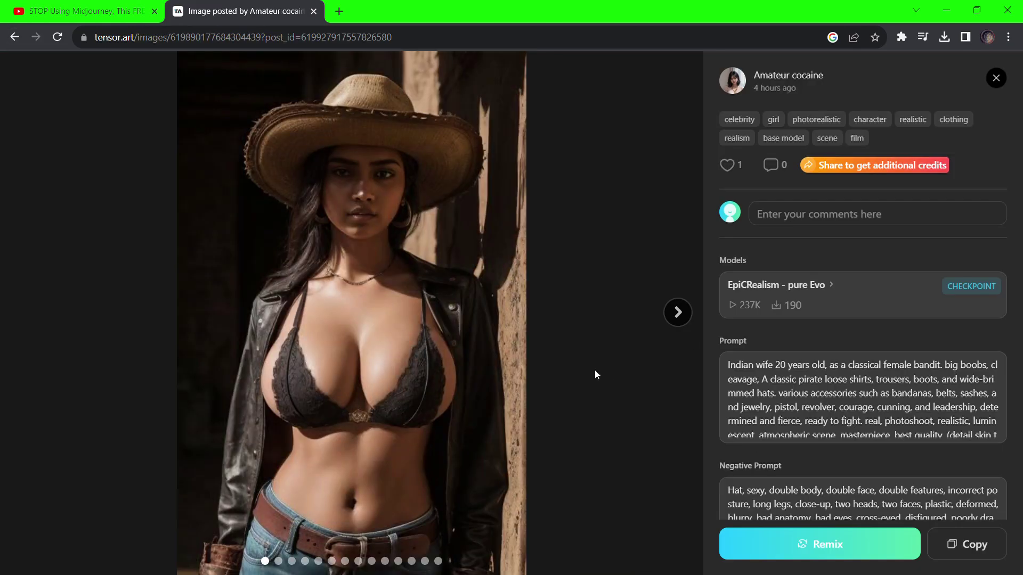
left_click(14, 37)
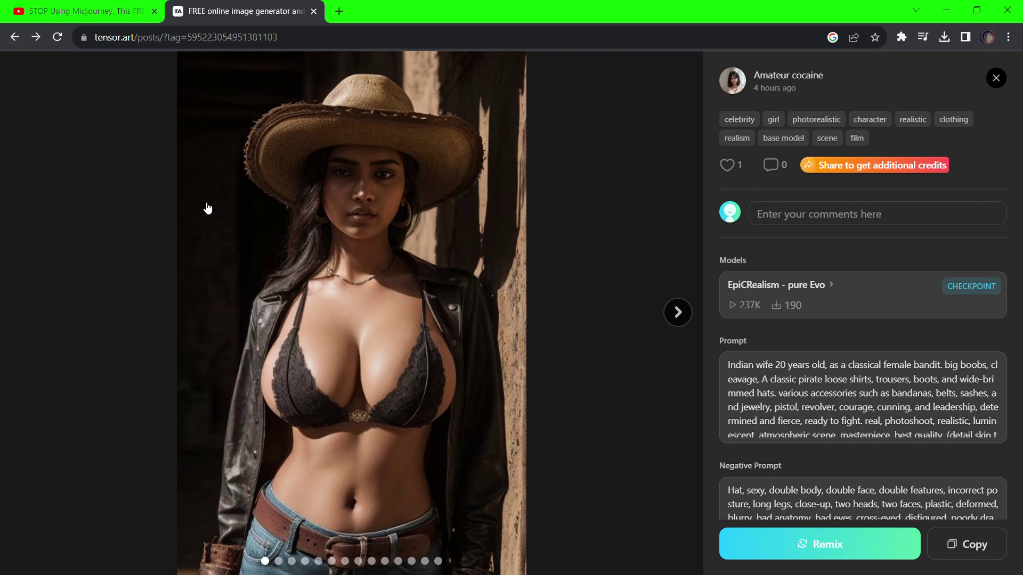
Remix the "Girl in headphone" post and generate two images with the prompt asking for a woman with short hair.
scroll(681, 319, "down", 5)
left_click(682, 313)
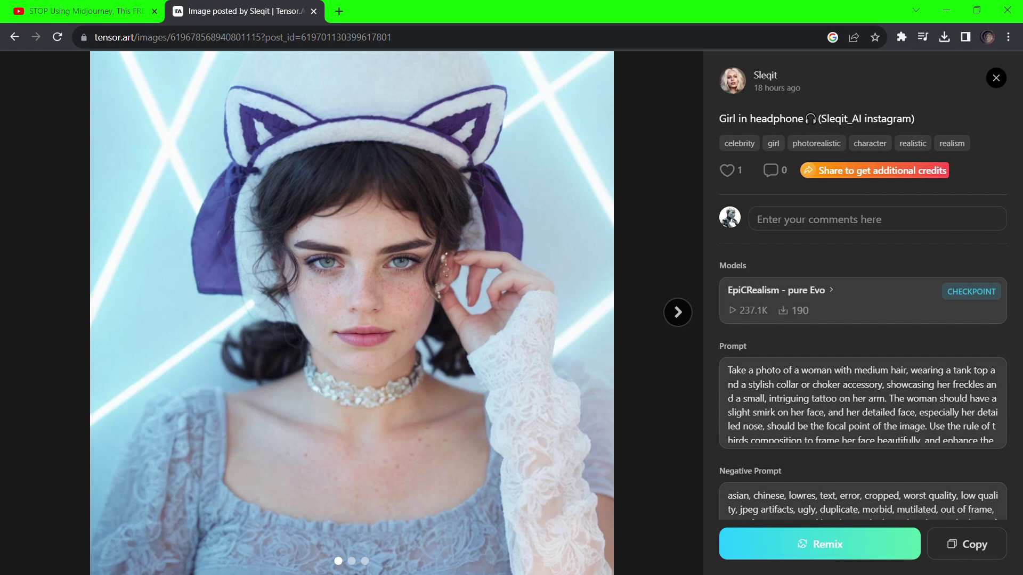
left_click(819, 544)
left_click(185, 525)
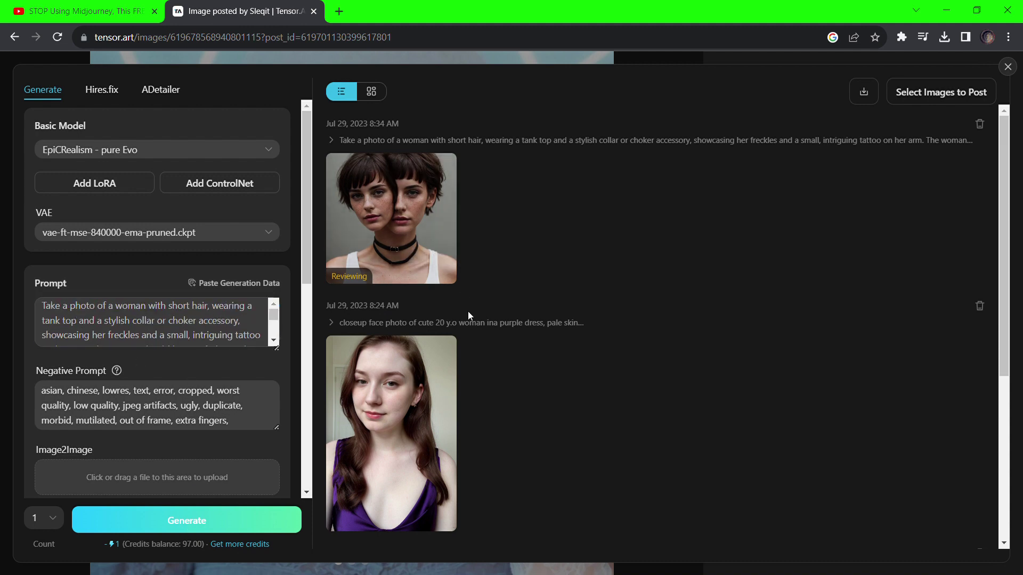
left_click(186, 523)
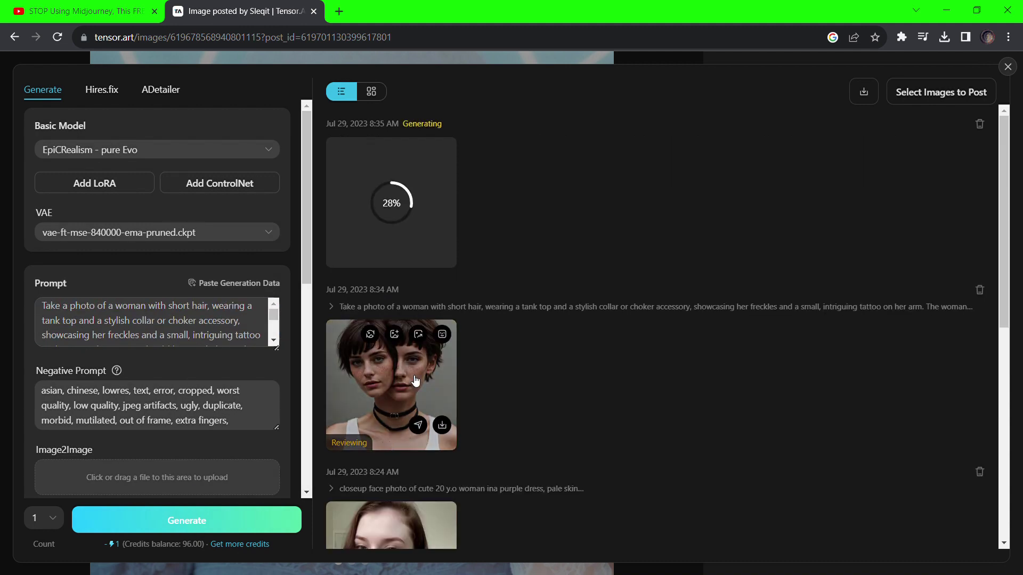
Trim the prompt to "Take a photo of a woman with short hair,".
scroll(276, 330, "down", 3)
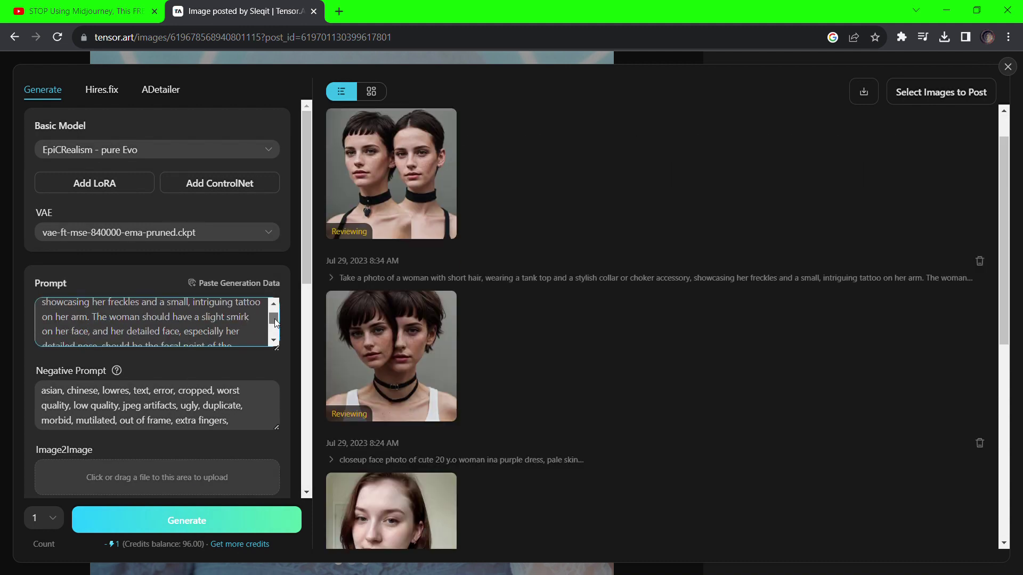
left_click_drag(274, 329, 277, 312)
left_click_drag(85, 336, 176, 345)
key("BackSpace")
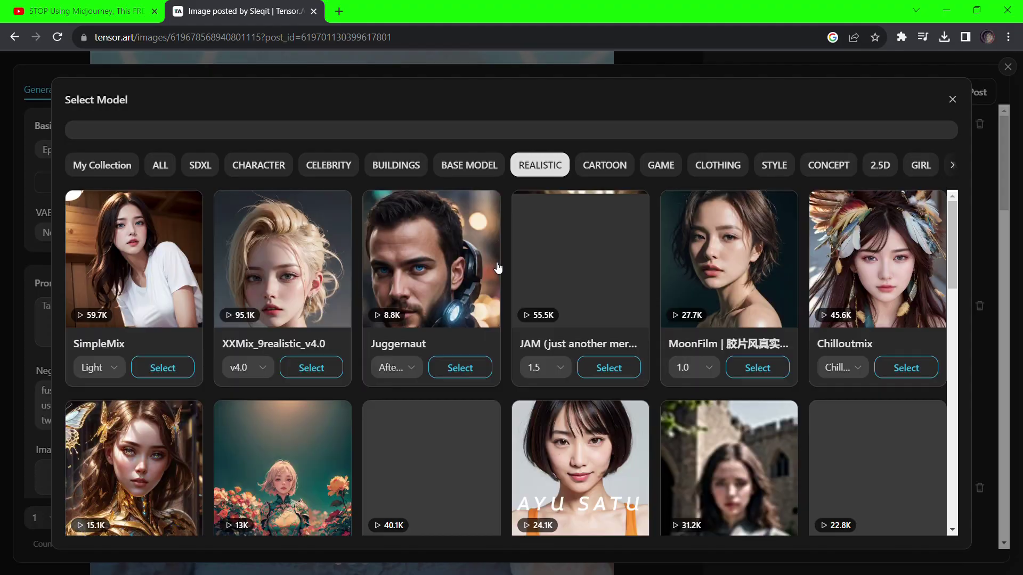
Select Realizzm - V01 from the realistic models as the basic model.
scroll(498, 268, "down", 4)
left_click(608, 525)
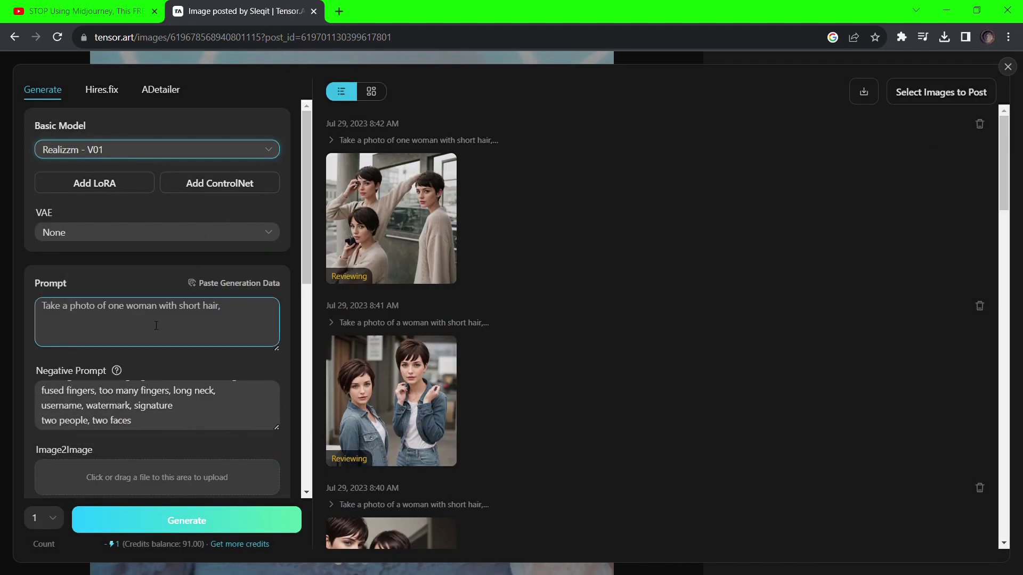
Generate an image with "Take" removed from the start of the prompt and preview the result.
left_click_drag(61, 309, 23, 310)
key("Delete")
key("Delete")
left_click(213, 519)
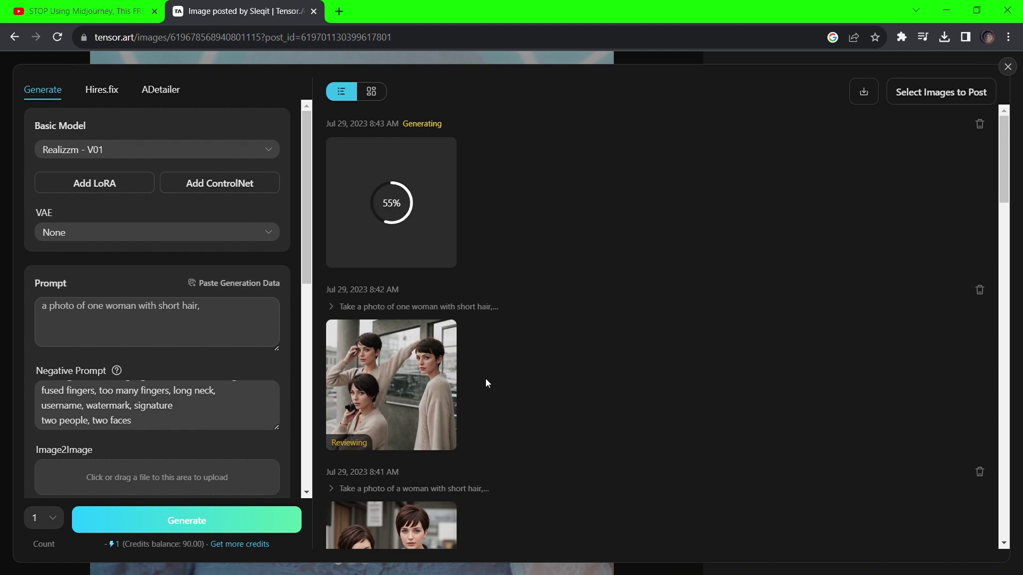
left_click(423, 228)
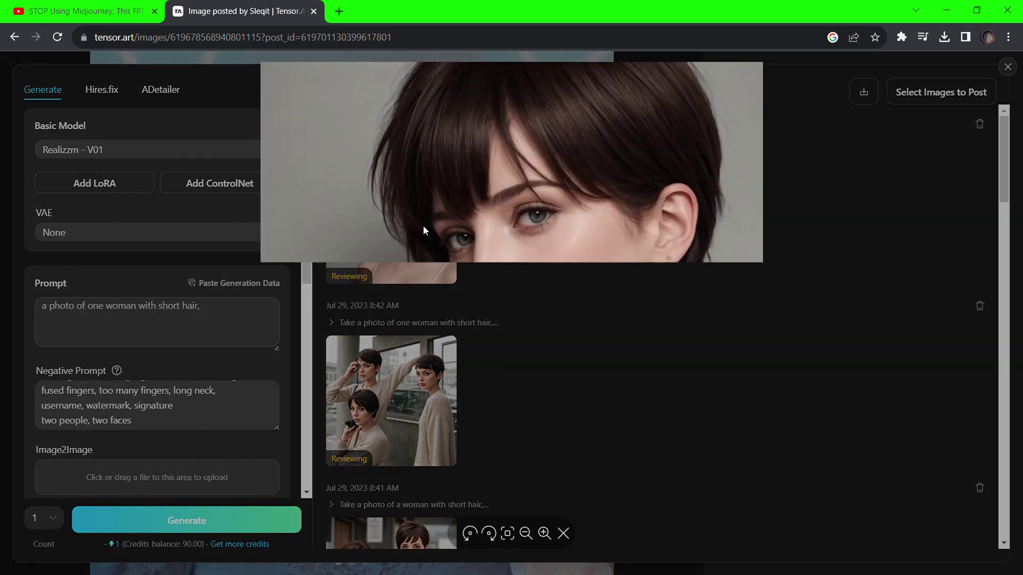
left_click(164, 235)
Reword the prompt as "a realistic portrait photo of a woman with short hair and natural looking skin".
left_click(212, 313)
key("BackSpace")
type("a")
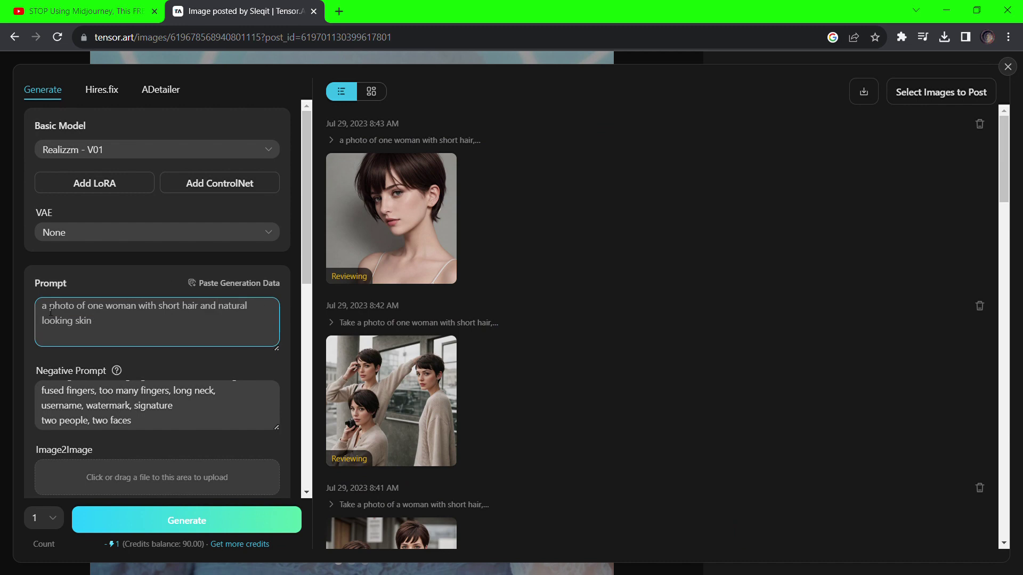
left_click(50, 311)
type("portrait")
left_click(137, 312)
key("BackSpace")
key("BackSpace")
key("BackSpace")
type("a")
left_click(50, 309)
type("realistic")
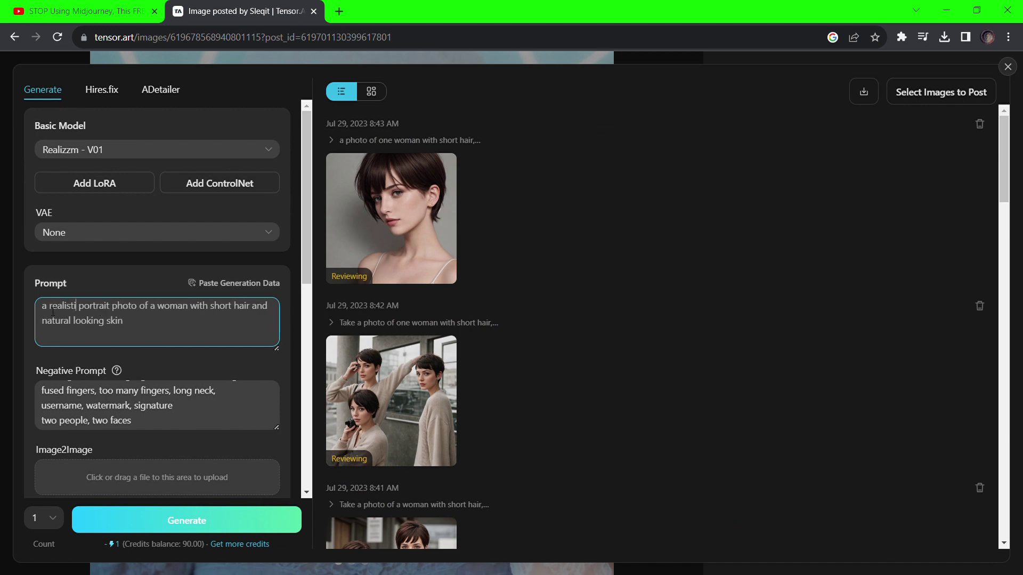
Generate the realistic portrait and inspect the result up close in the image preview.
left_click(184, 519)
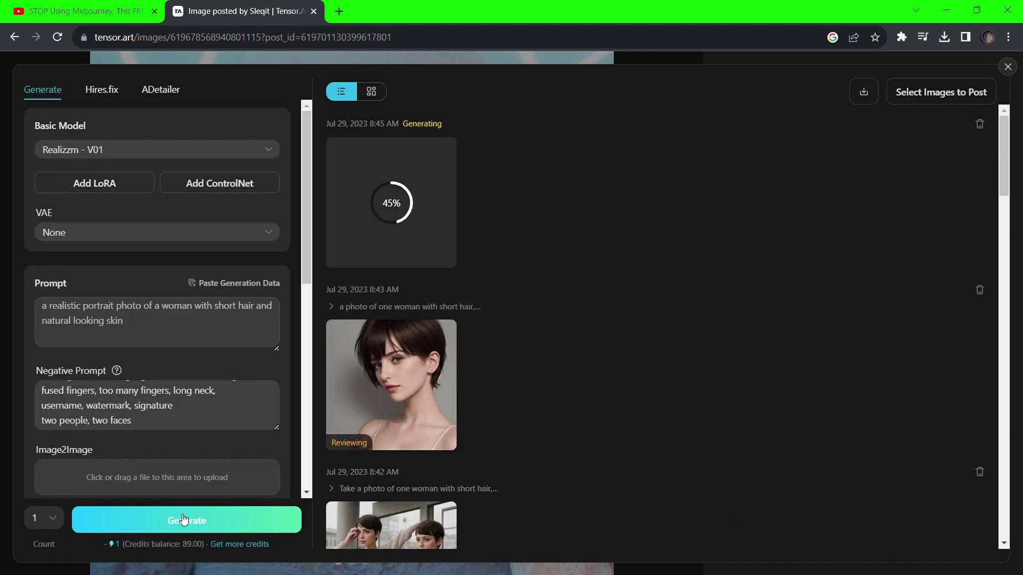
left_click(404, 235)
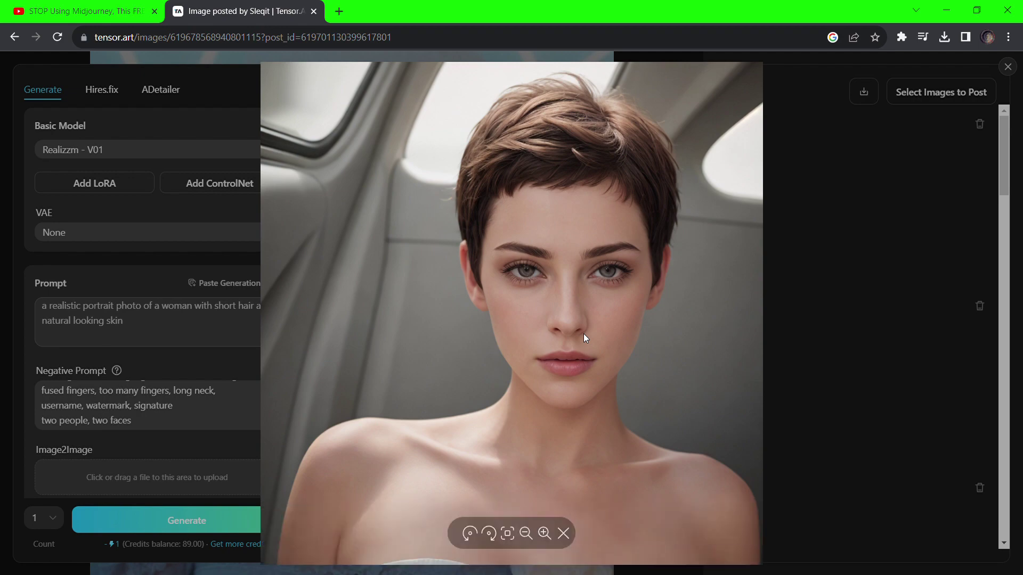
scroll(623, 374, "up", 3)
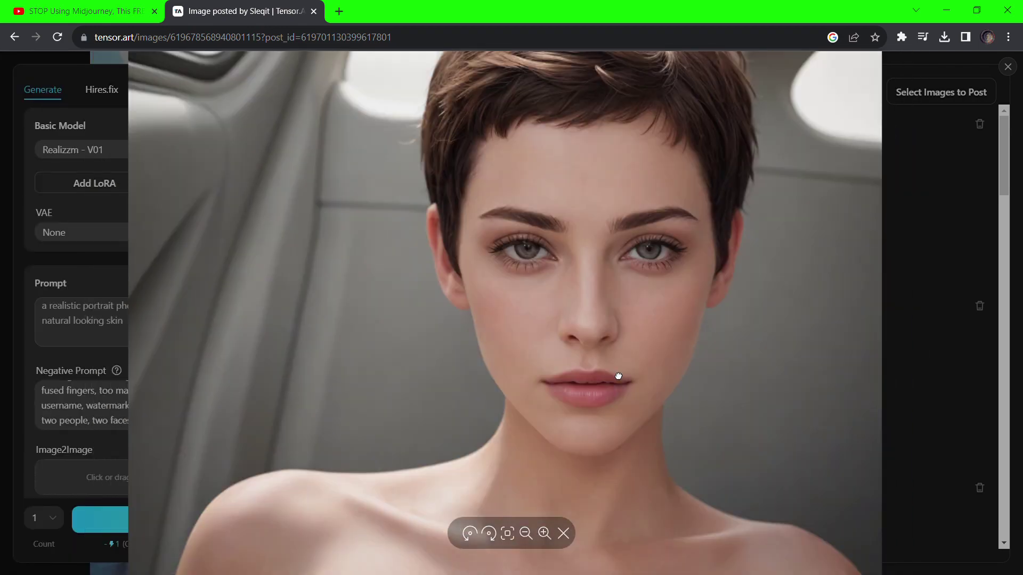
scroll(623, 346, "down", 5)
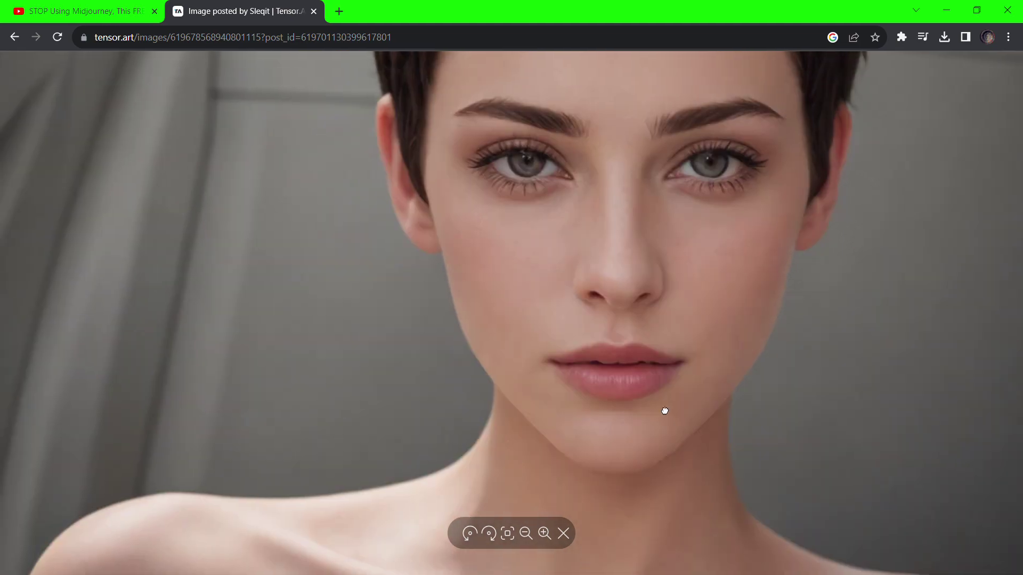
left_click(526, 535)
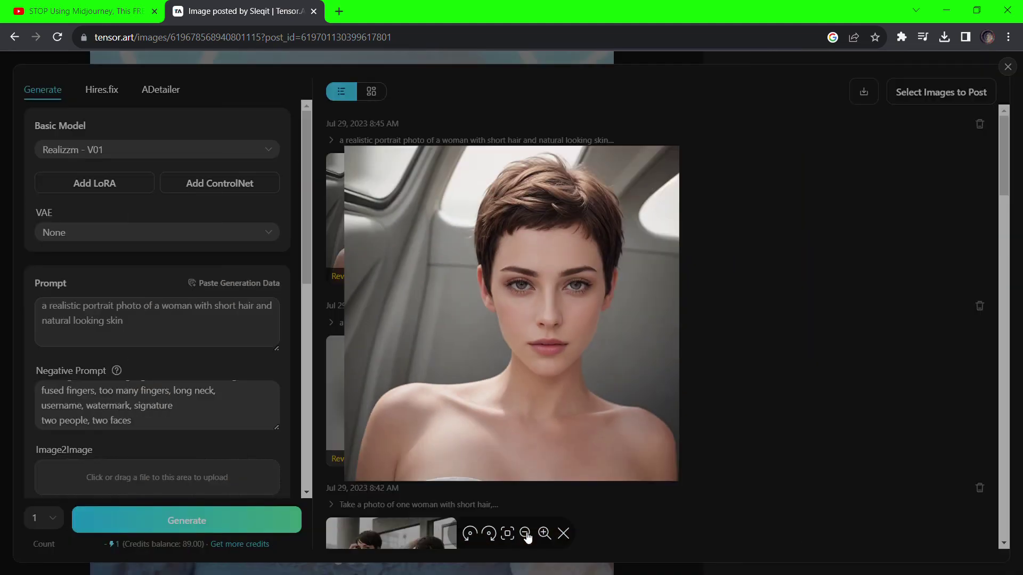
left_click(563, 533)
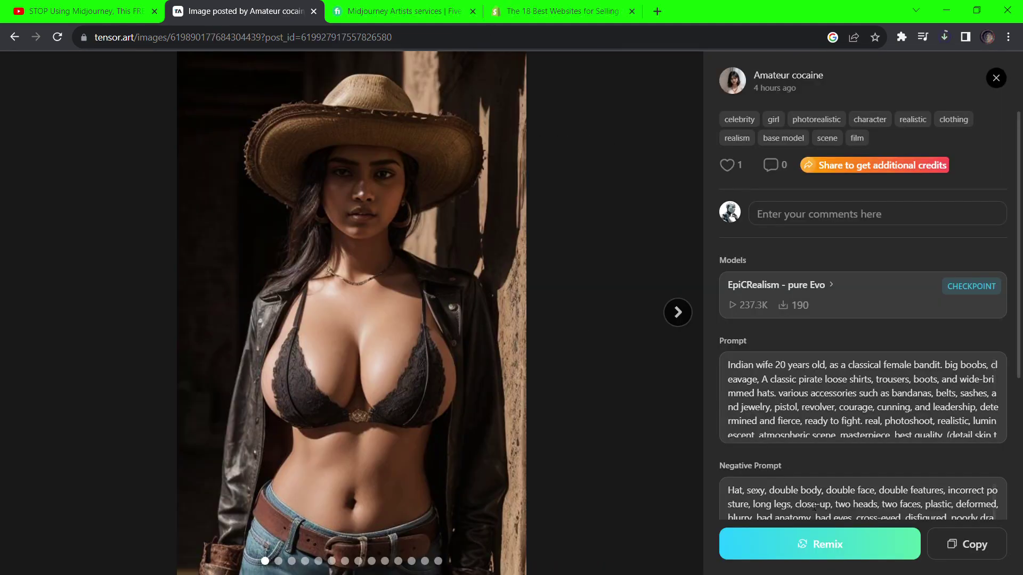
Remix the post of the woman in the wide-brimmed hat and view the purple-shirt and black-outfit results at full size.
left_click(813, 545)
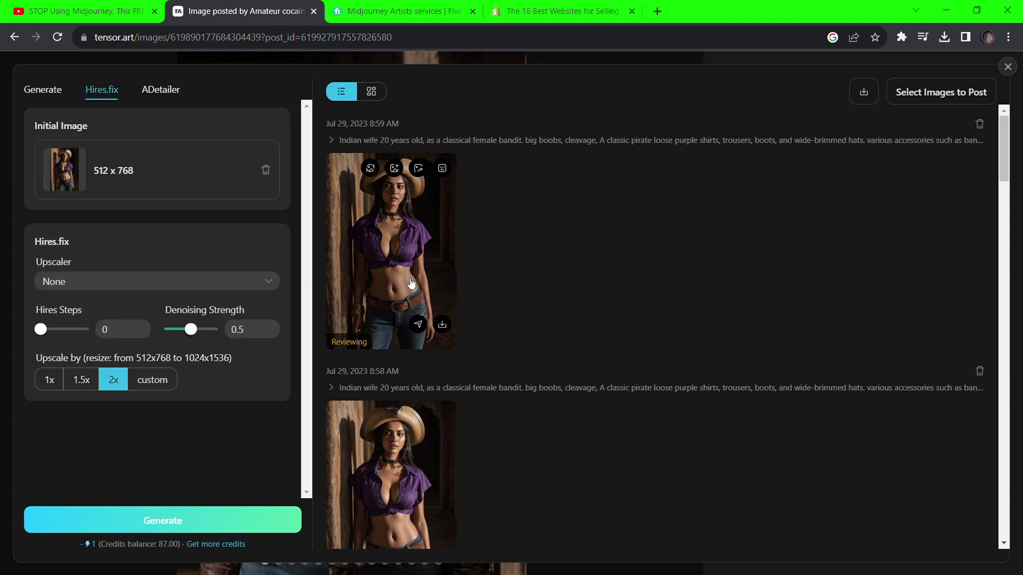
left_click(401, 231)
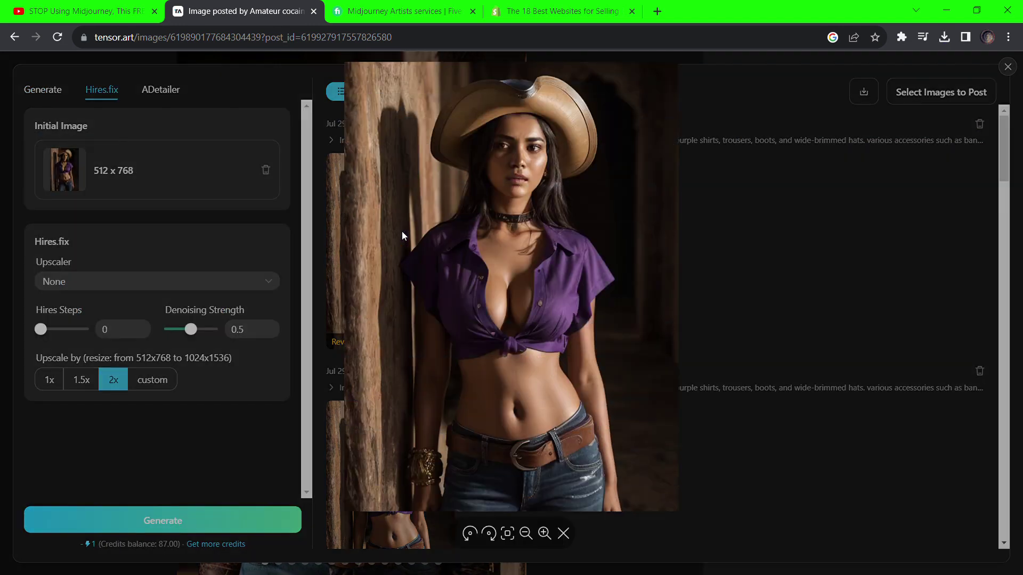
left_click(563, 533)
left_click(415, 234)
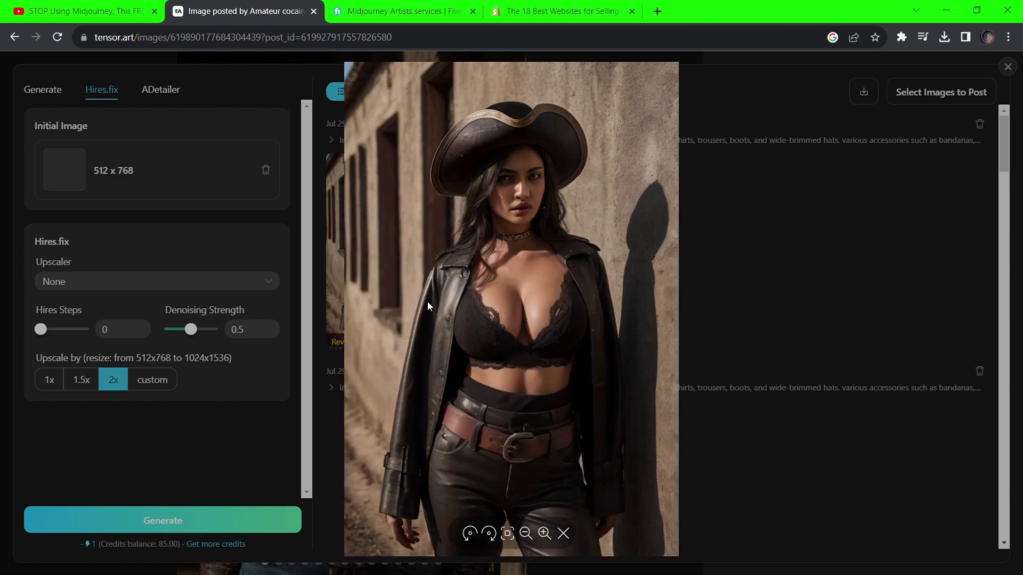
Close the image preview and look through the Google results for "where to sell images online".
left_click(751, 163)
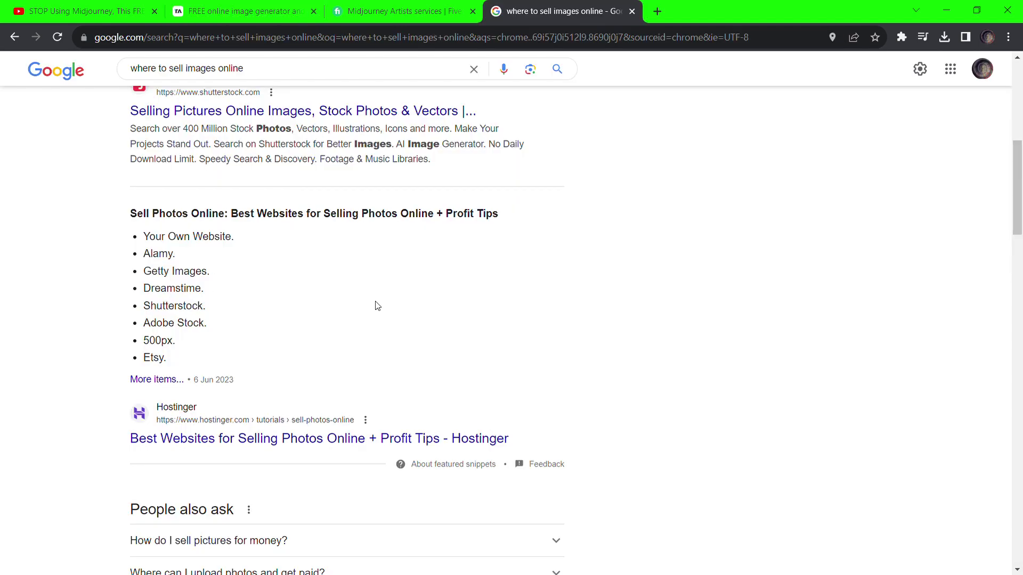
scroll(377, 305, "up", 8)
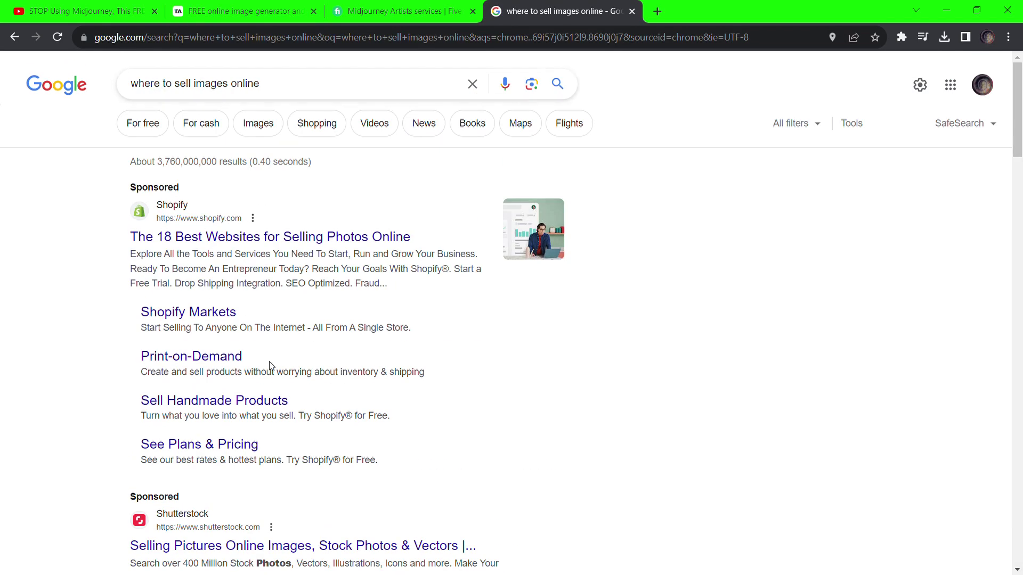
scroll(270, 365, "down", 7)
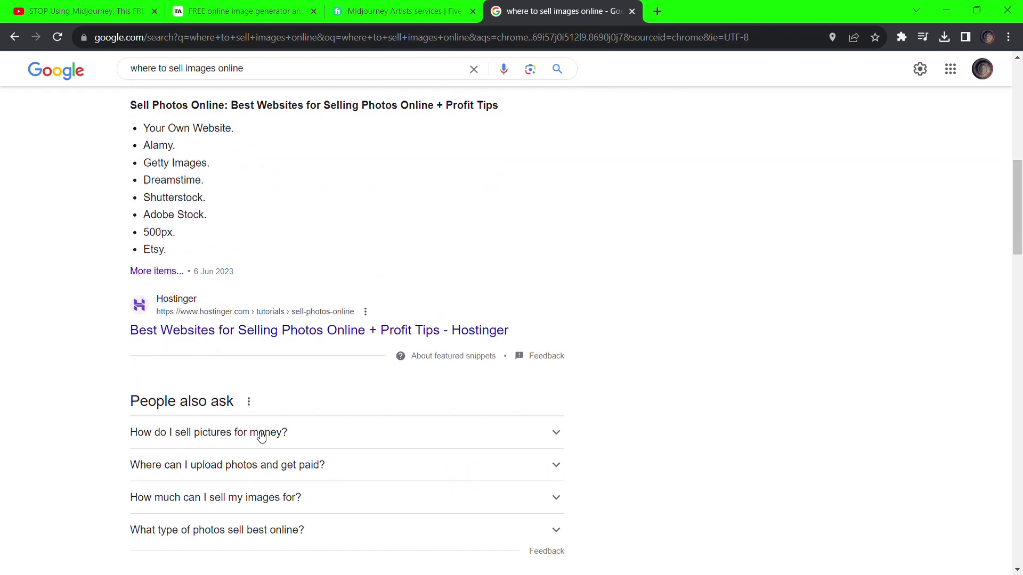
scroll(261, 436, "down", 1)
scroll(285, 468, "up", 10)
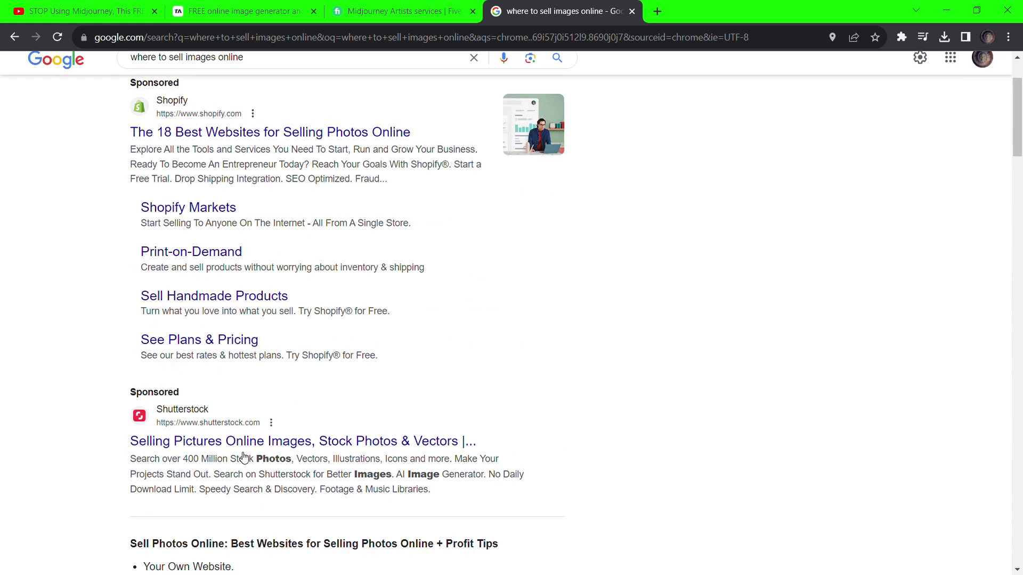
Open Shopify's article "The 18 Best Websites for Selling Photos Online" and read through the photo marketplaces it describes.
left_click(244, 239)
scroll(431, 301, "down", 1)
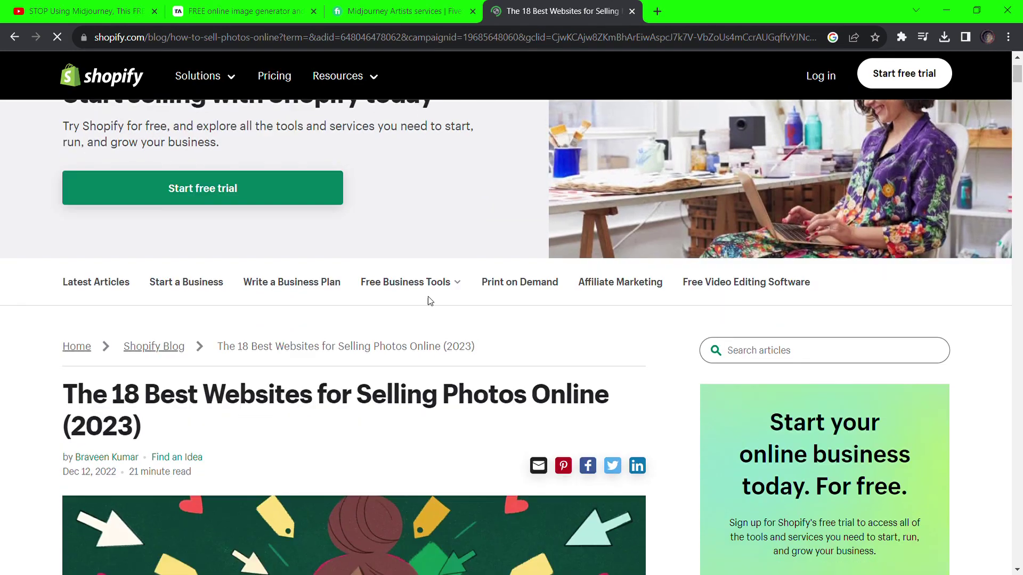
scroll(341, 430, "down", 20)
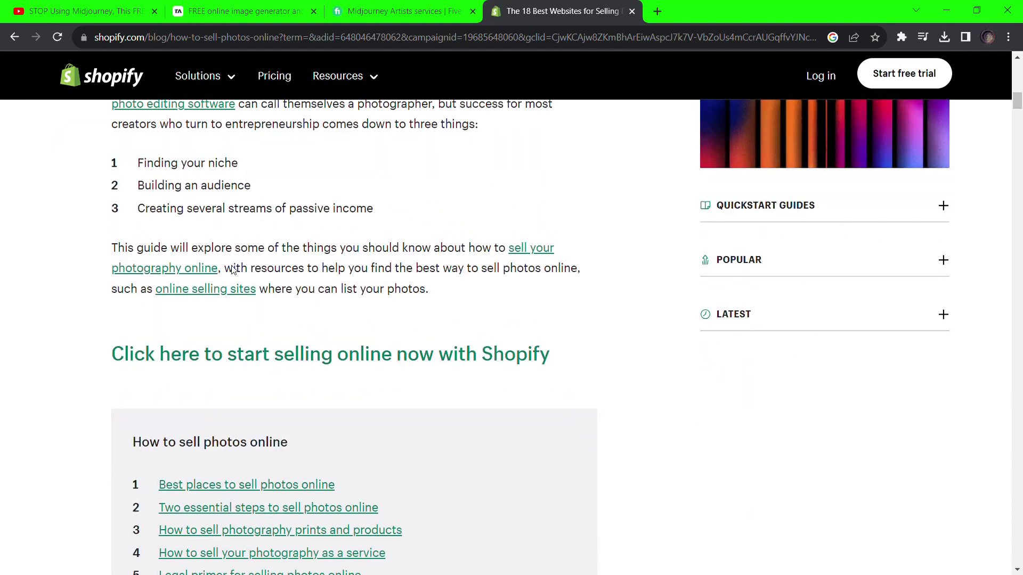
scroll(301, 333, "down", 13)
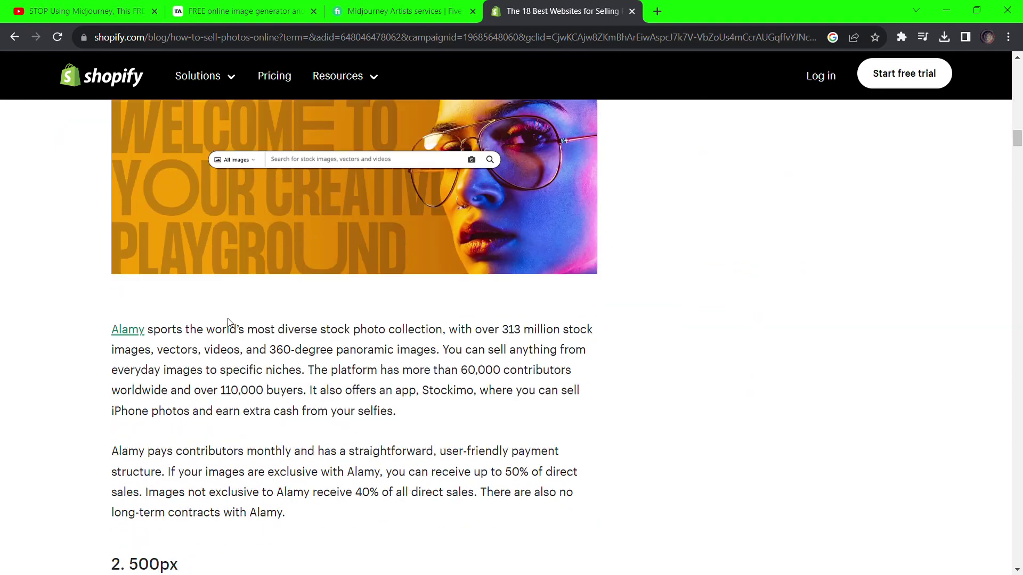
scroll(246, 346, "down", 9)
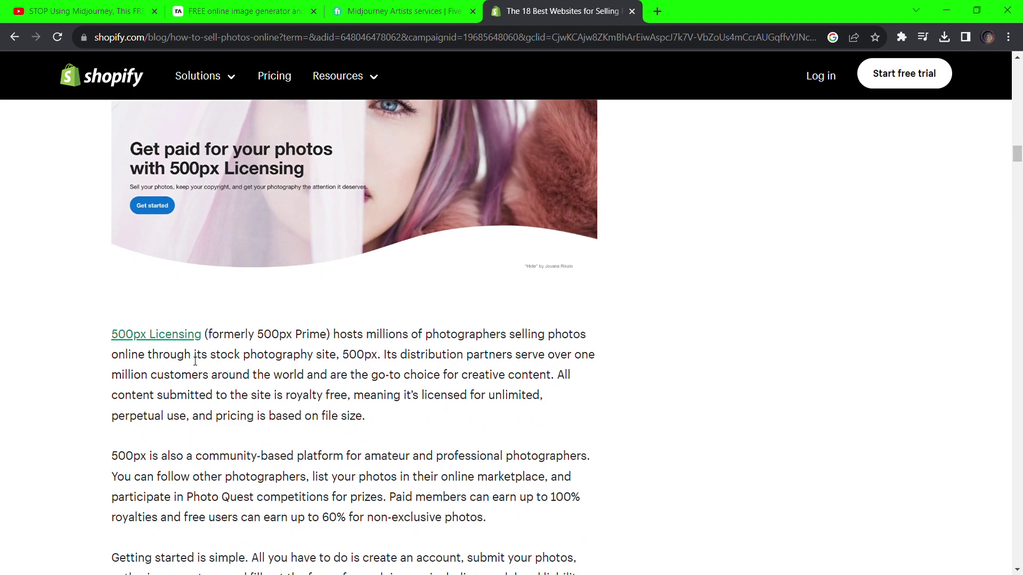
scroll(294, 411, "down", 20)
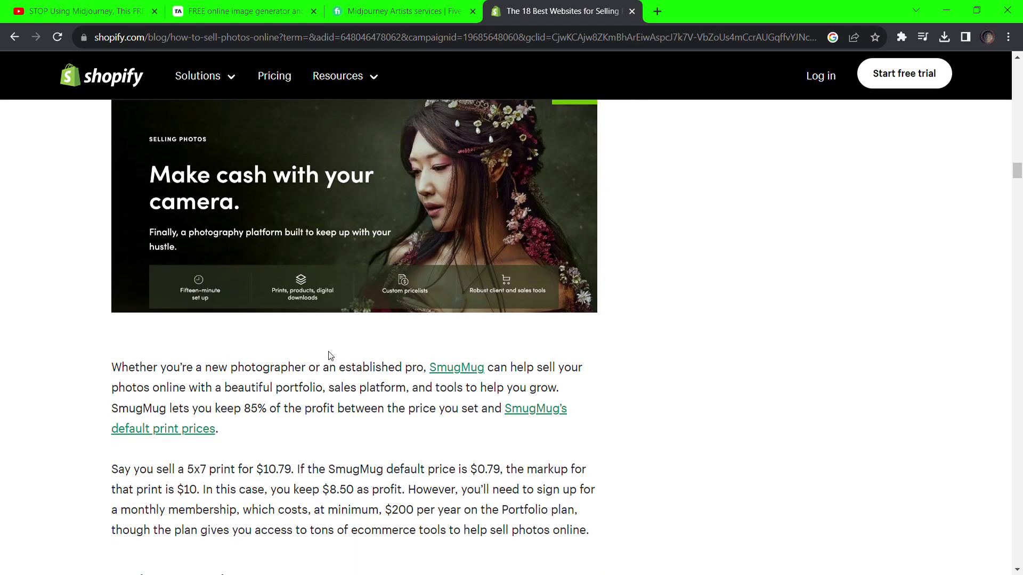
scroll(334, 356, "up", 20)
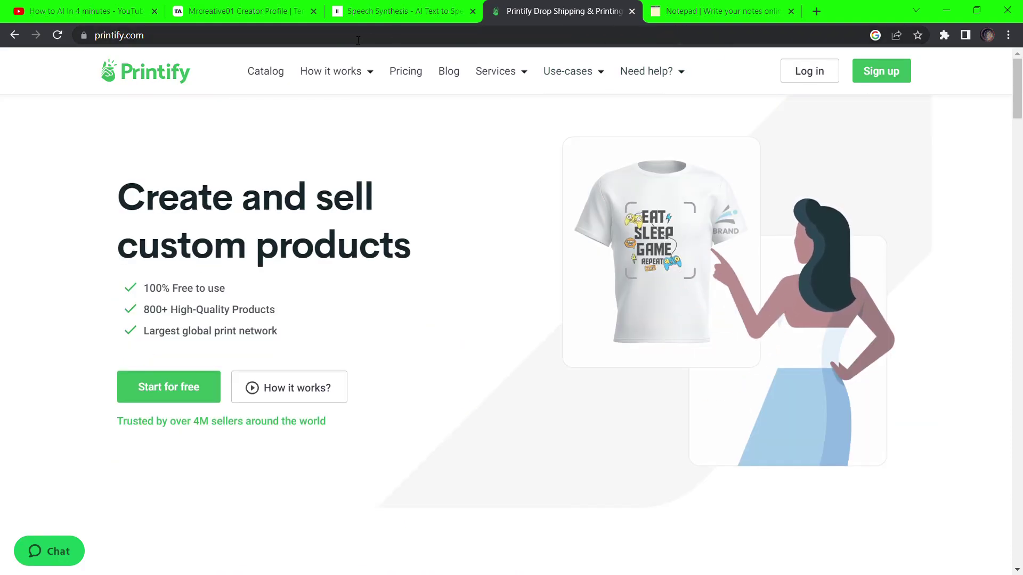
Open Printify's product catalog, and search the web for "printful" to look over its site.
scroll(418, 75, "down", 1)
left_click(268, 72)
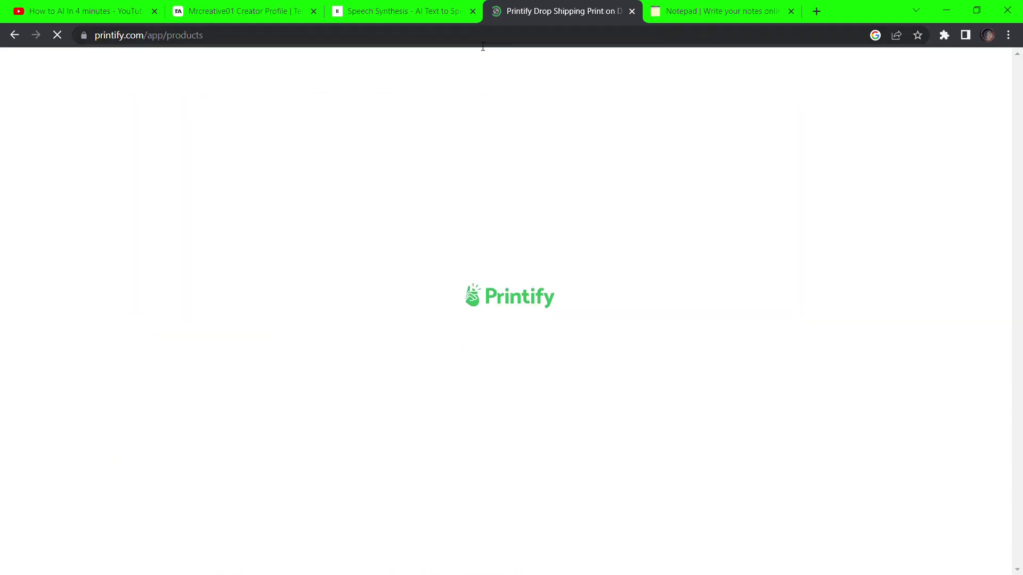
left_click(207, 42)
type("printful")
key("Return")
left_click(235, 218)
scroll(565, 370, "down", 1)
scroll(564, 370, "down", 6)
scroll(565, 370, "up", 8)
mouse_move(229, 160)
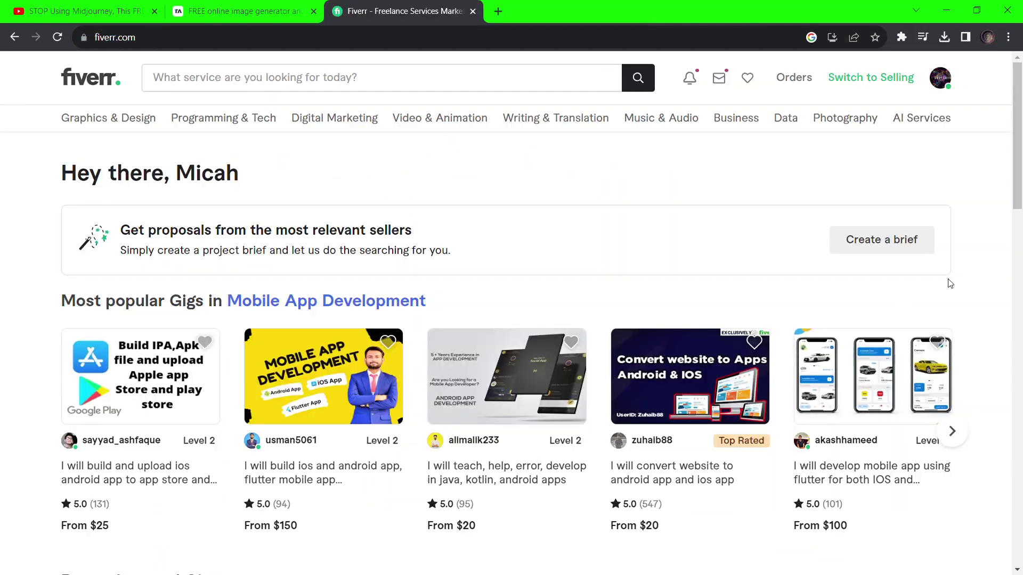
On Fiverr, open the Midjourney Artists category under AI Services and browse the offered gigs.
mouse_move(921, 121)
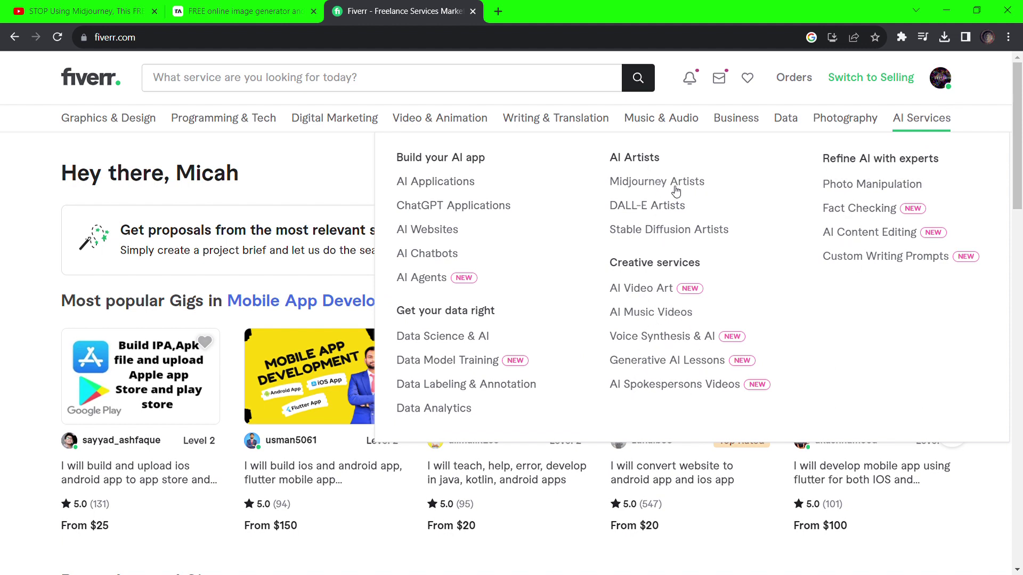
scroll(447, 377, "down", 5)
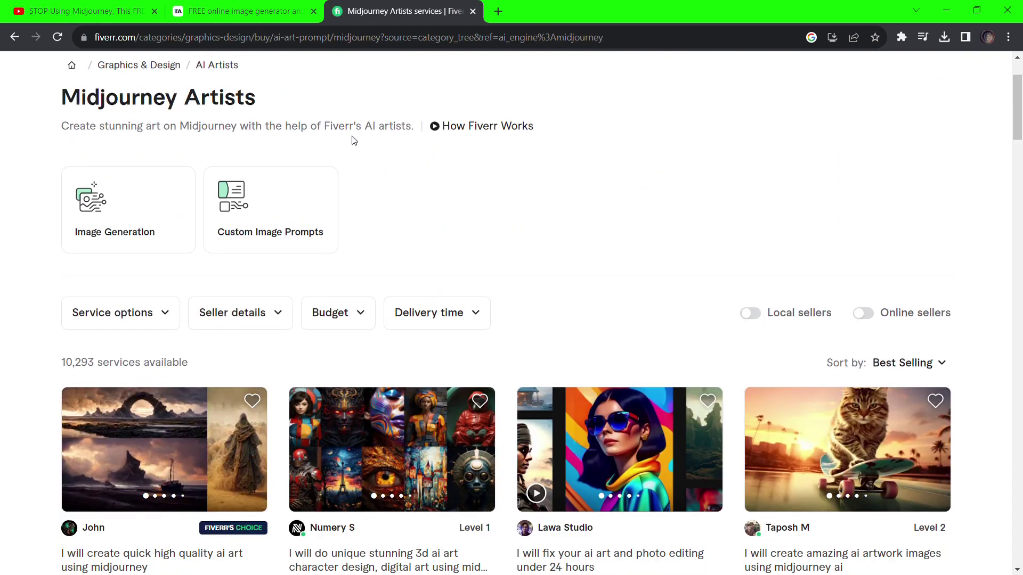
scroll(309, 390, "down", 5)
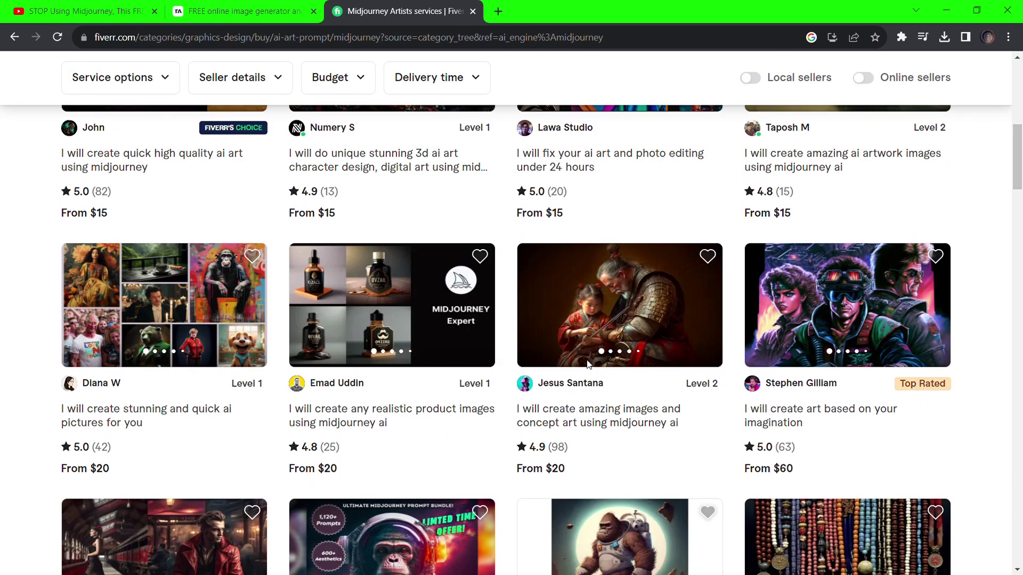
scroll(564, 447, "down", 17)
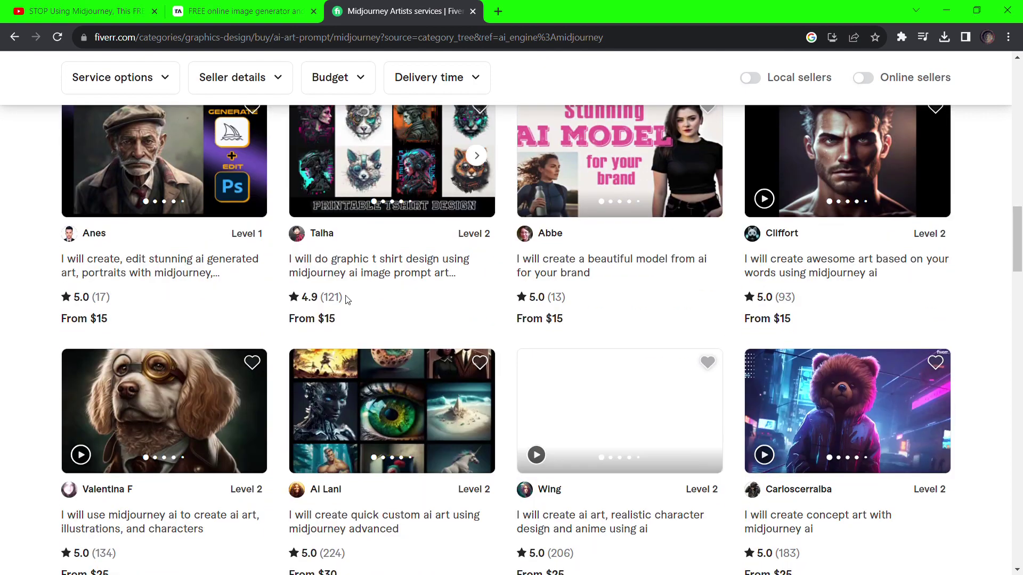
scroll(596, 458, "down", 15)
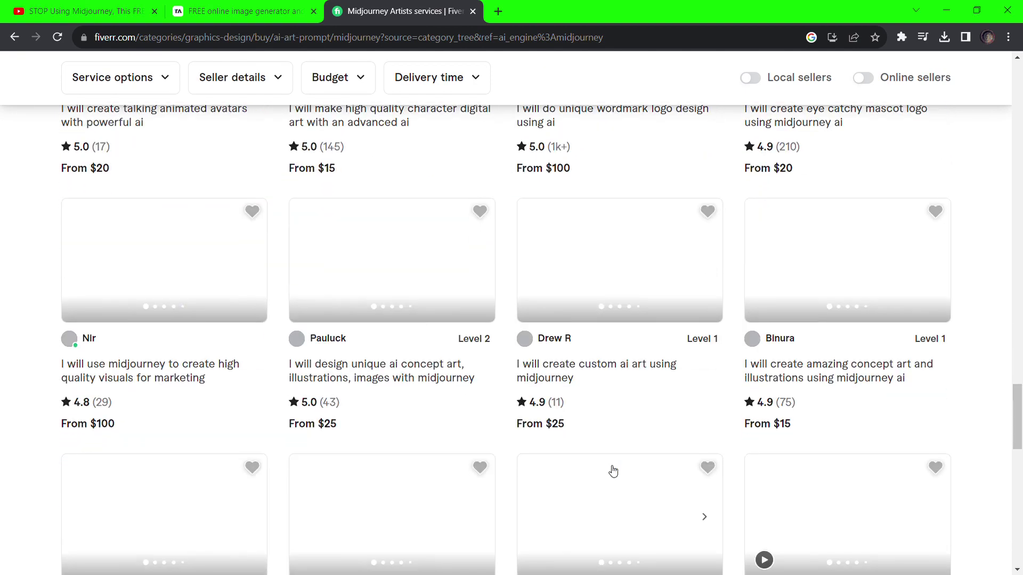
Open the Custom Image Prompts subcategory and browse its gigs.
key("Home")
left_click(312, 333)
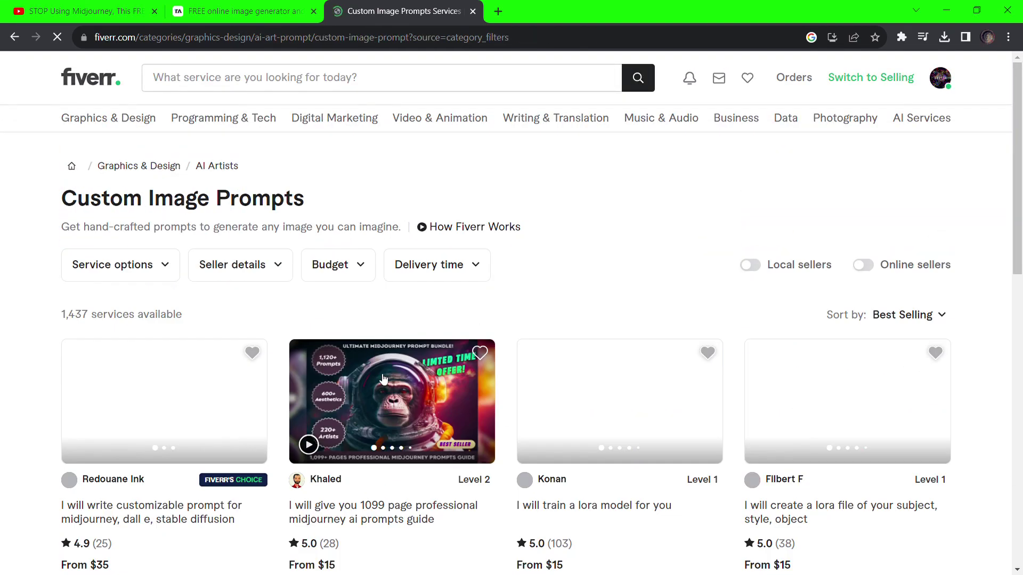
scroll(672, 461, "down", 20)
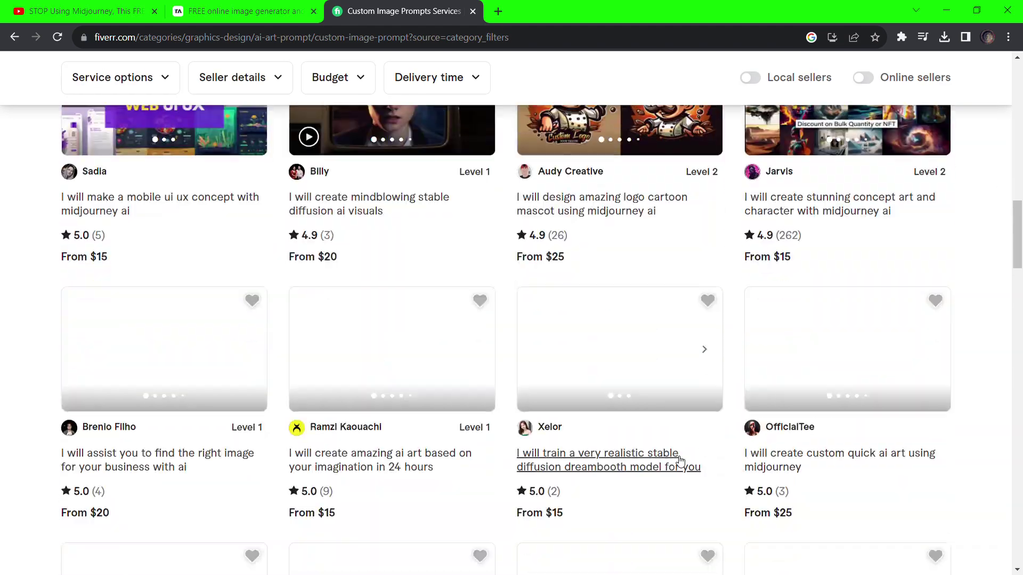
left_click_drag(1017, 373, 959, 81)
scroll(226, 240, "up", 9)
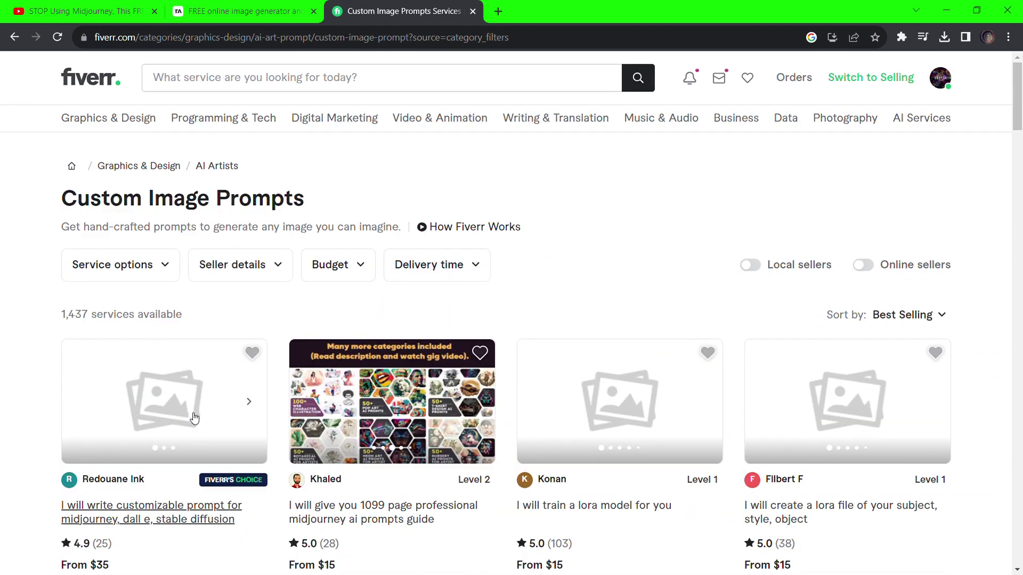
Return to the Midjourney Artists page, view the Video & Animation service categories and close Fiverr.
key("alt+Left")
scroll(183, 330, "down", 1)
mouse_move(446, 101)
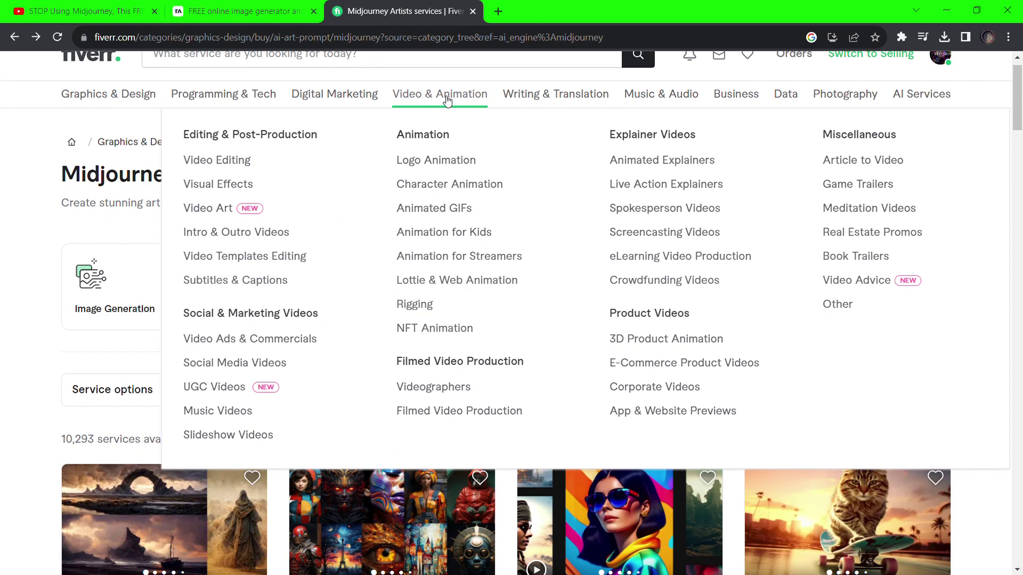
key("ctrl+w")
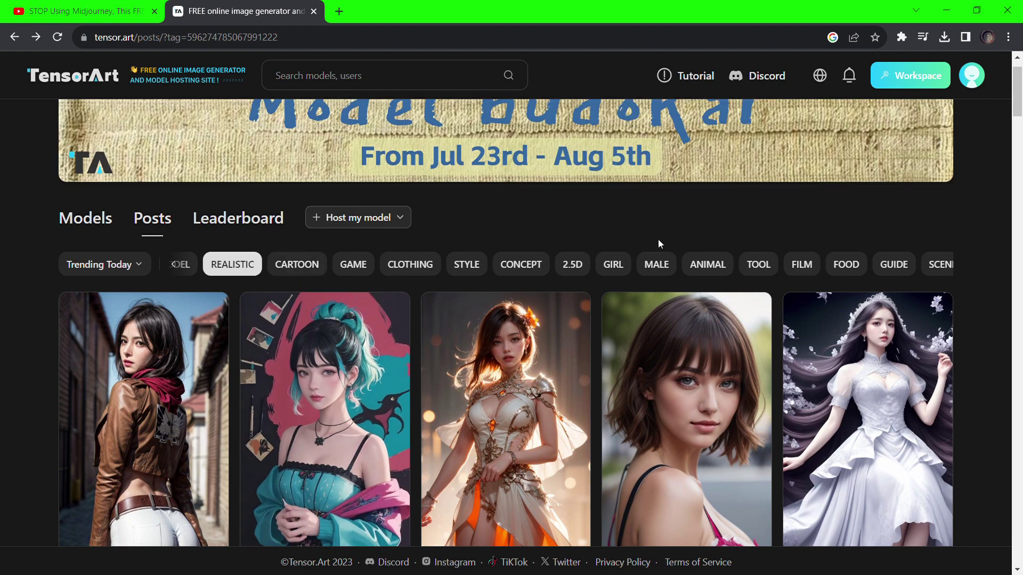
Filter the TensorArt community posts by the FOOD tag and look over the matching images.
left_click(834, 265)
scroll(463, 469, "down", 2)
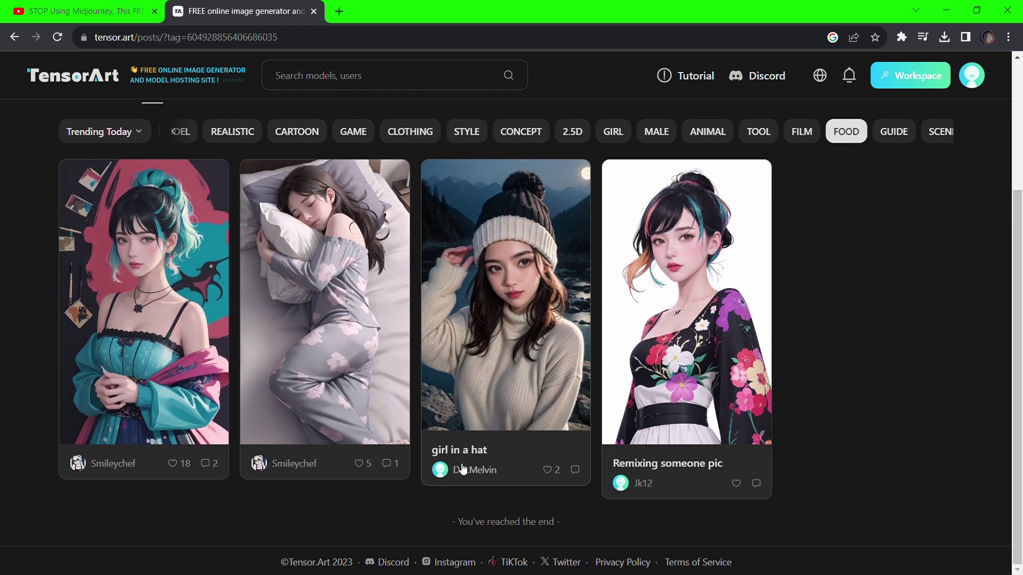
scroll(462, 469, "up", 1)
scroll(462, 469, "down", 1)
mouse_move(202, 226)
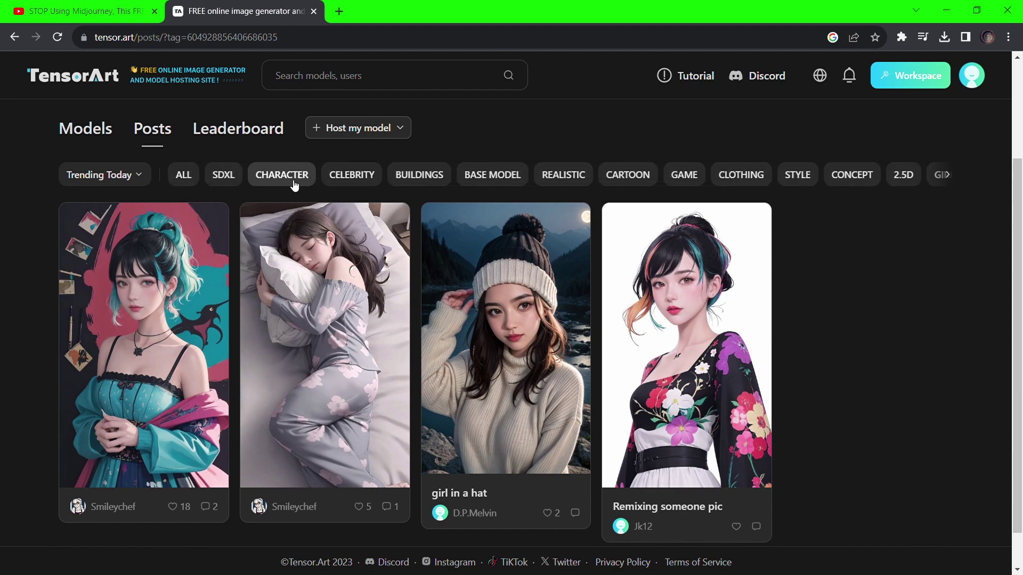
Filter the community posts by the CELEBRITY tag and browse the matching images.
left_click(371, 183)
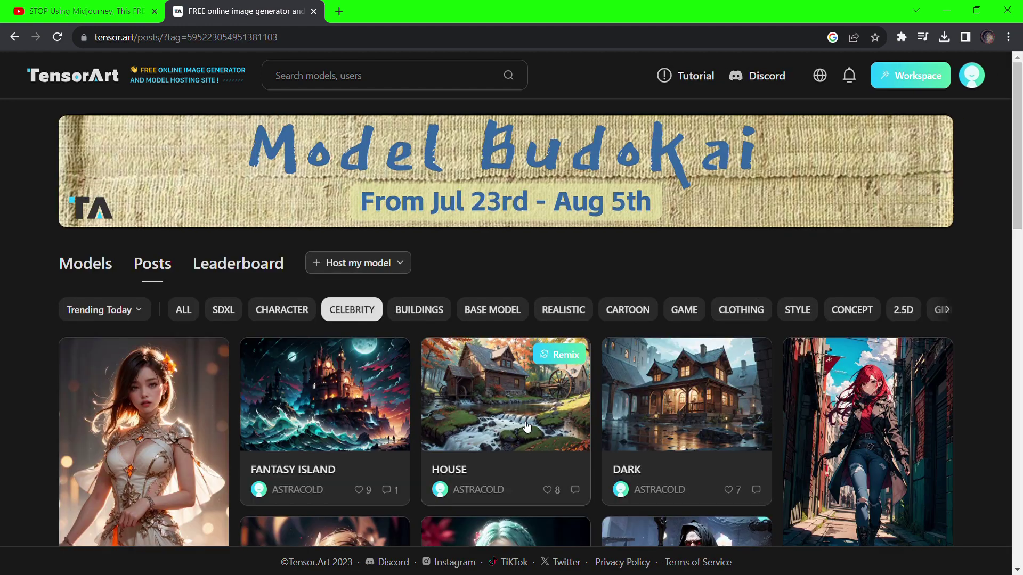
scroll(463, 433, "down", 3)
scroll(464, 434, "down", 10)
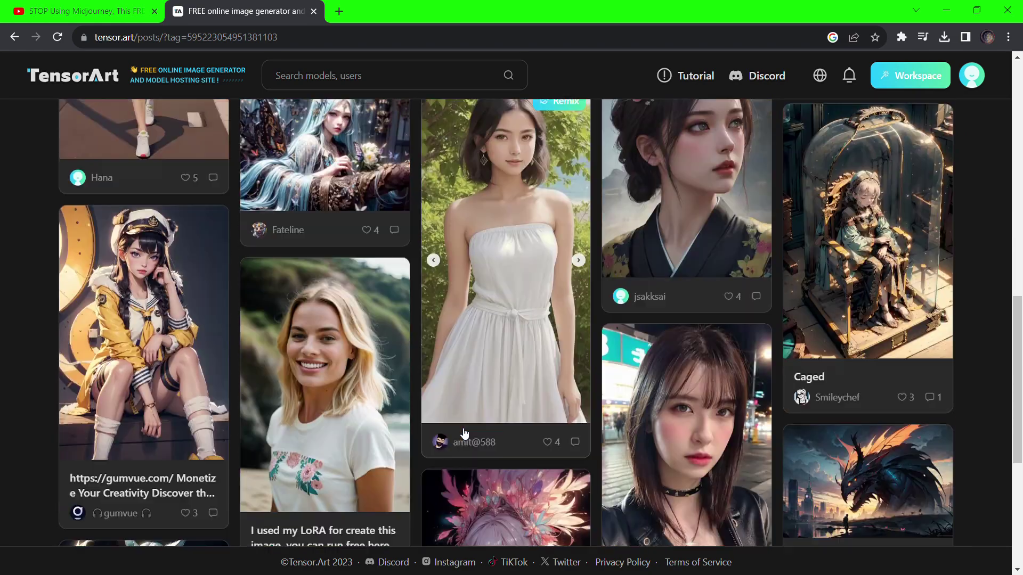